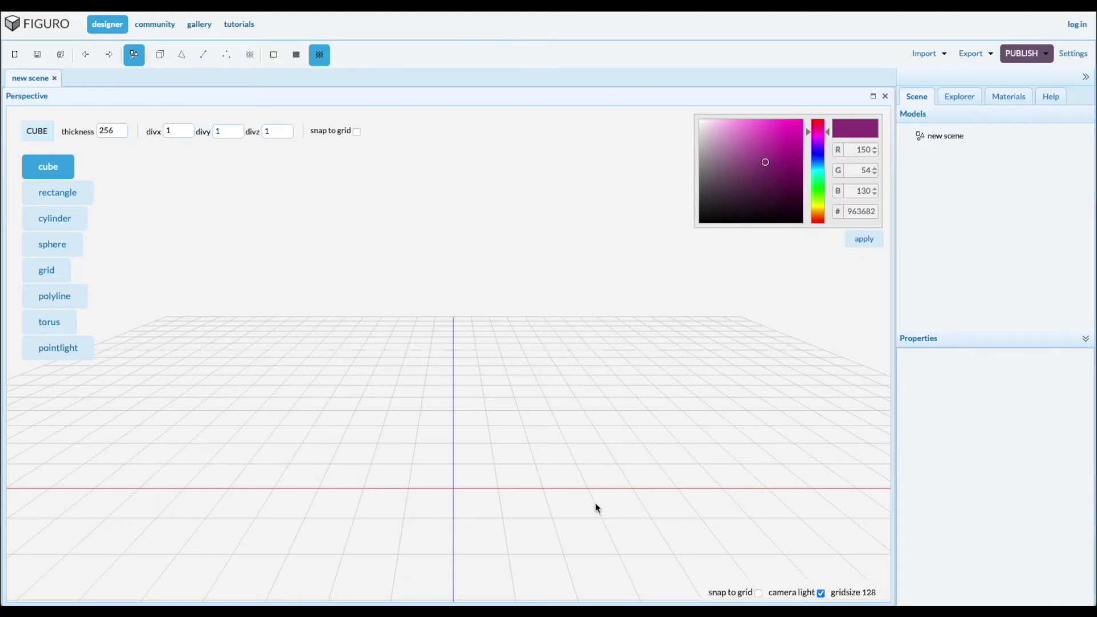
# Draw a torus named torus1 with outer radius 6 and inner radius 1 at the grid origin.
pyautogui.click(55, 322)
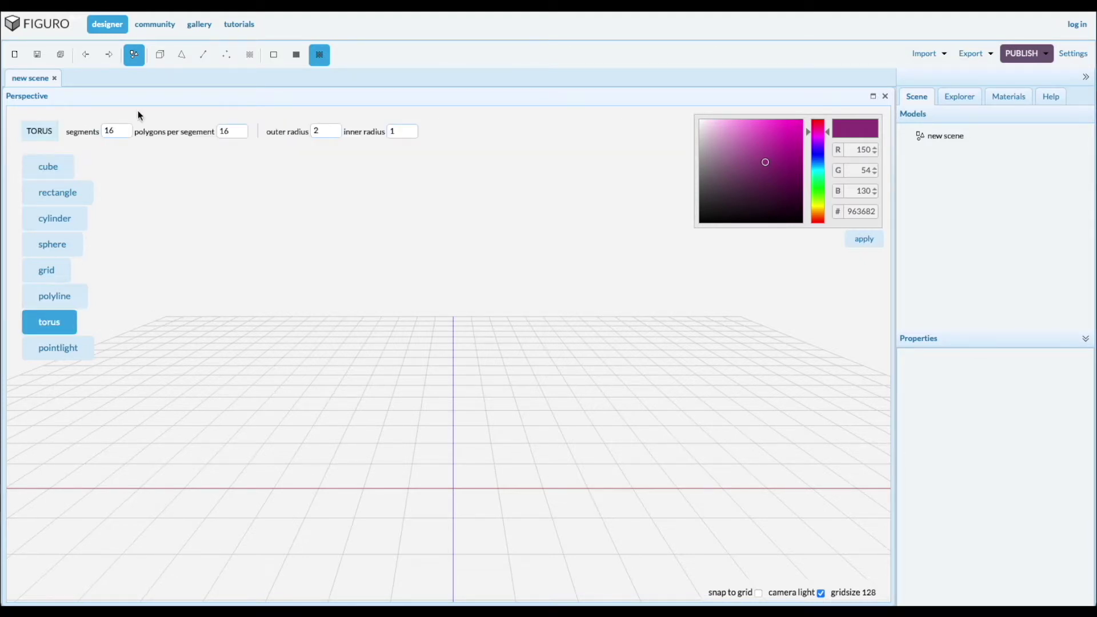
pyautogui.doubleClick(326, 129)
pyautogui.write('6')
pyautogui.moveTo(428, 471); pyautogui.dragTo(455, 490)
# Move torus1 to the origin using an absolute move.
pyautogui.click(941, 148)
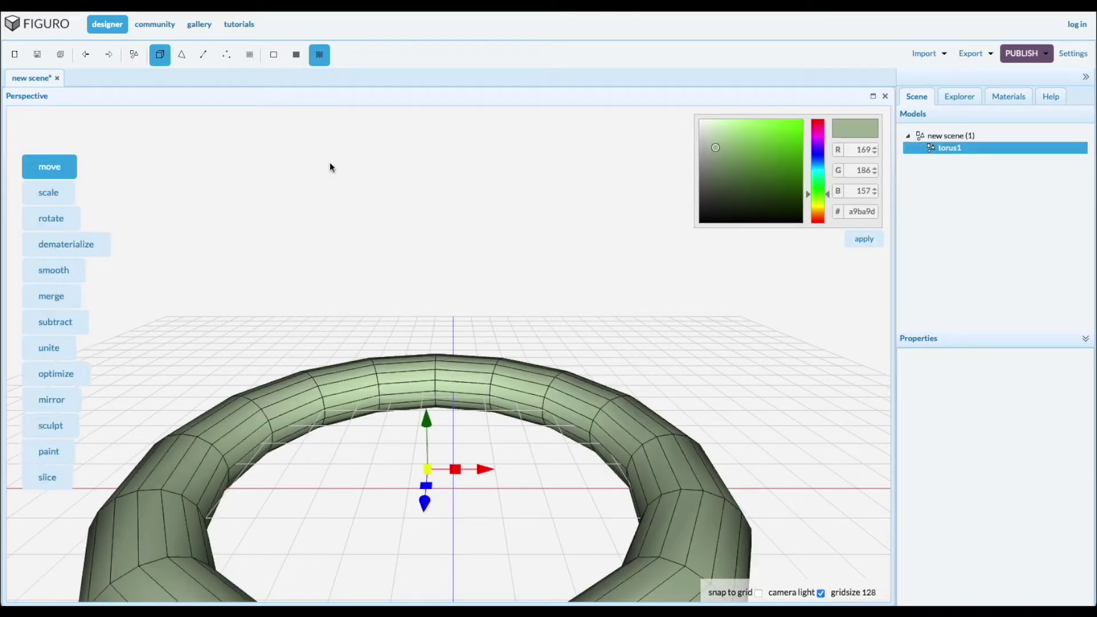
pyautogui.click(229, 131)
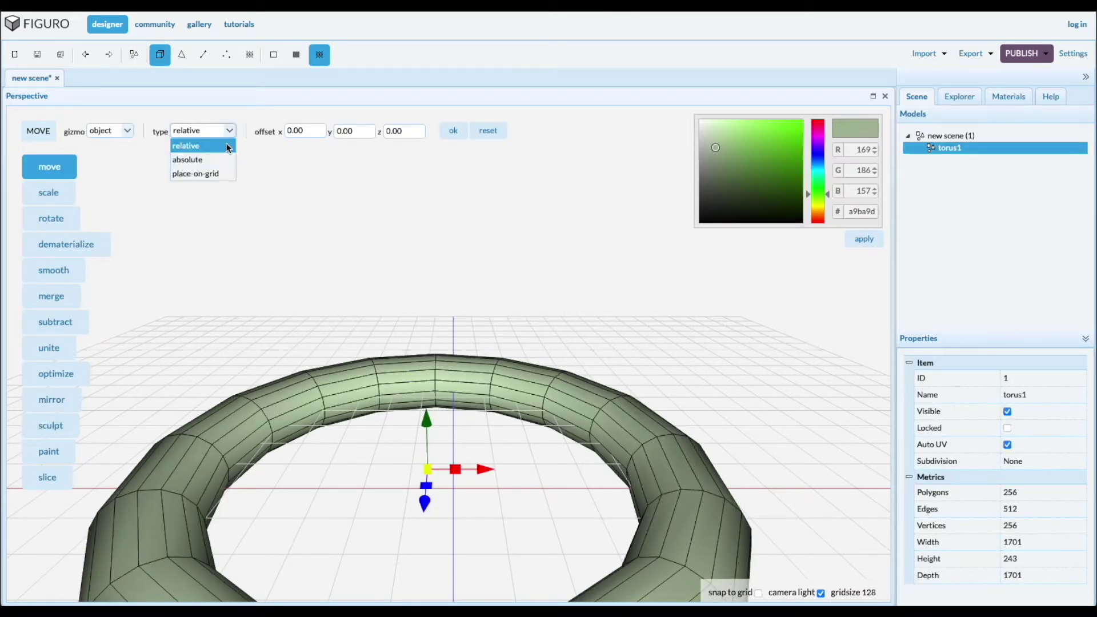
pyautogui.click(208, 159)
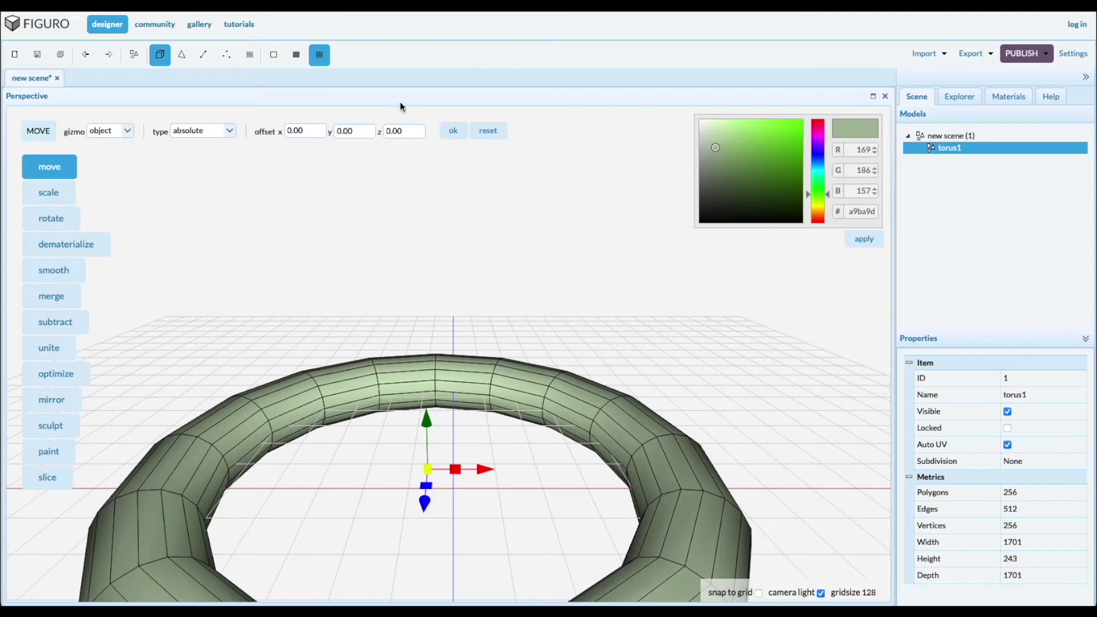
pyautogui.click(454, 132)
# Scale torus1 down to 30 percent of its size.
pyautogui.click(49, 193)
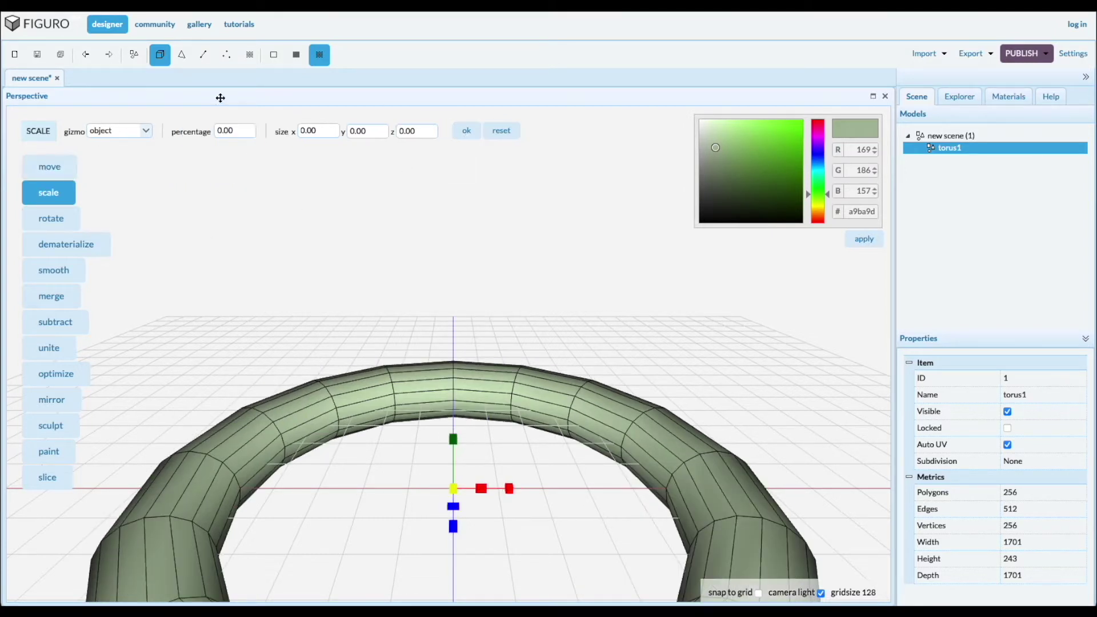
pyautogui.doubleClick(247, 132)
pyautogui.write('30')
pyautogui.click(466, 133)
pyautogui.rightClick(625, 391)
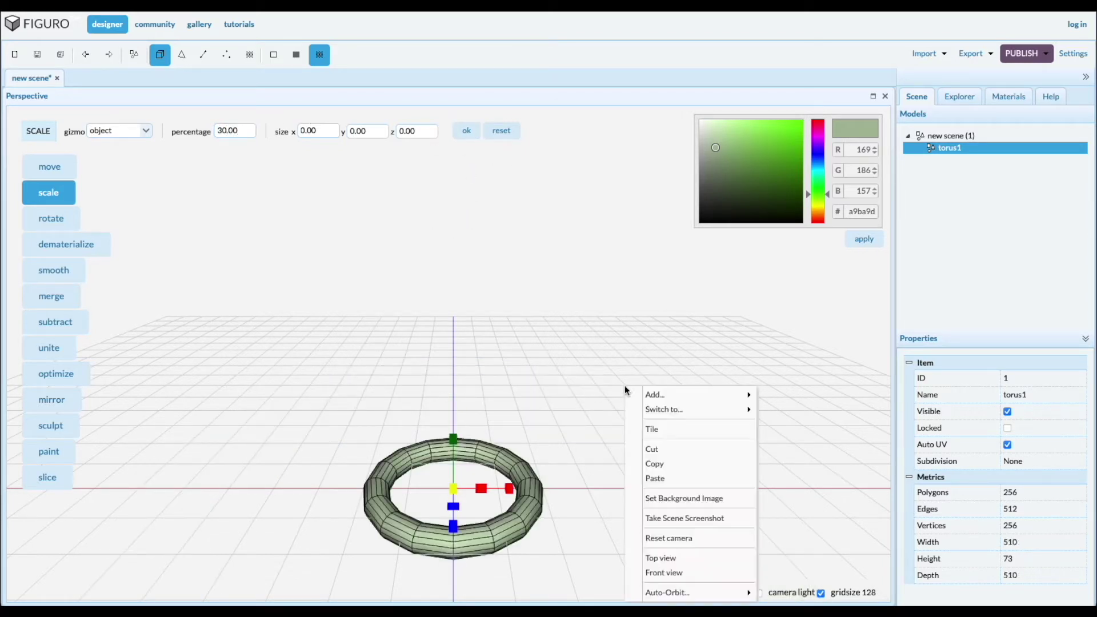
# From top view, extract the torus's right-half polygons into a new model, deleting the originals.
pyautogui.click(652, 558)
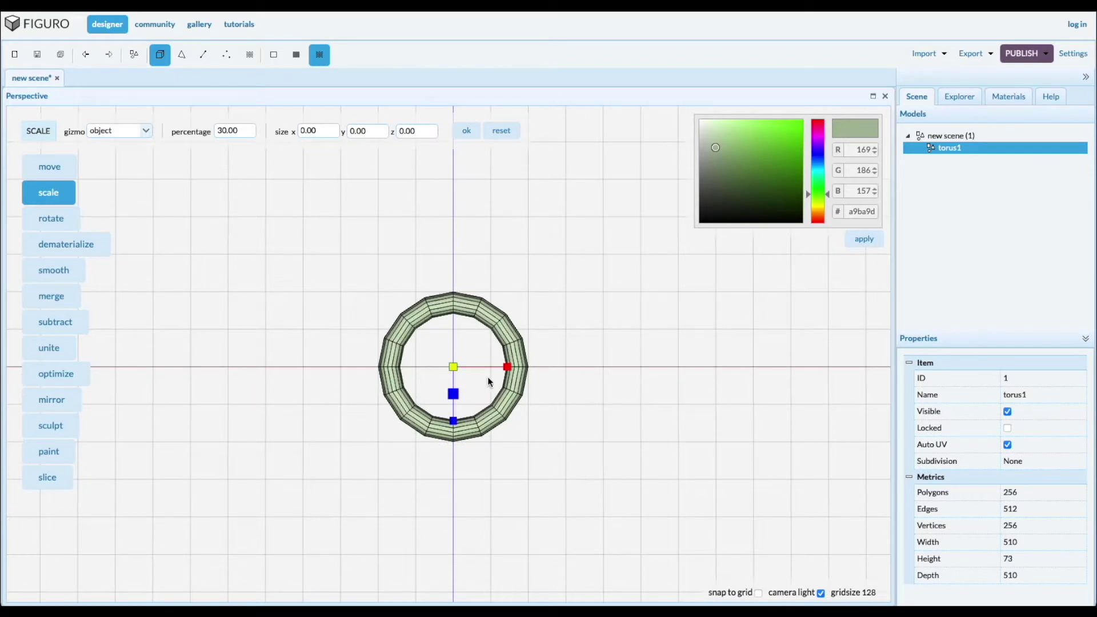
pyautogui.scroll(4, 488, 376)
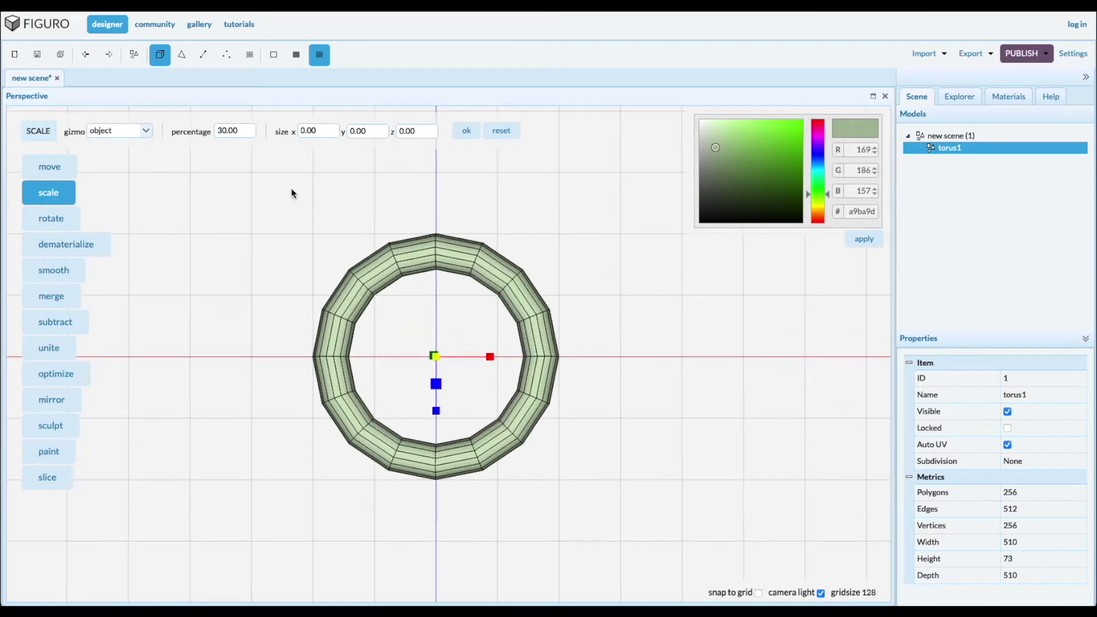
pyautogui.click(182, 55)
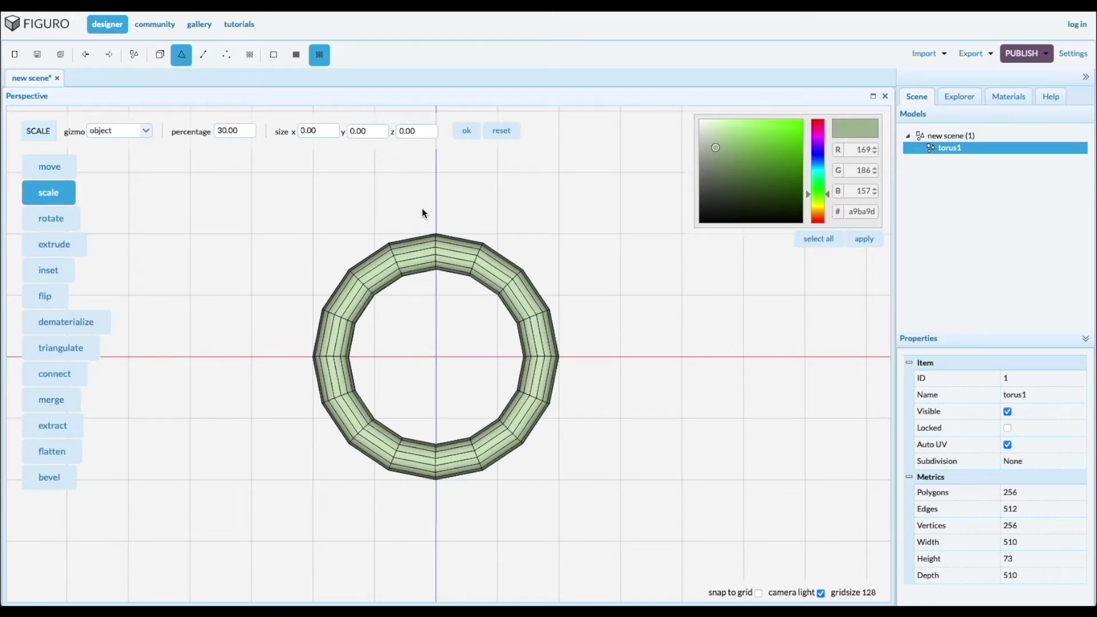
pyautogui.moveTo(422, 208); pyautogui.dragTo(611, 527)
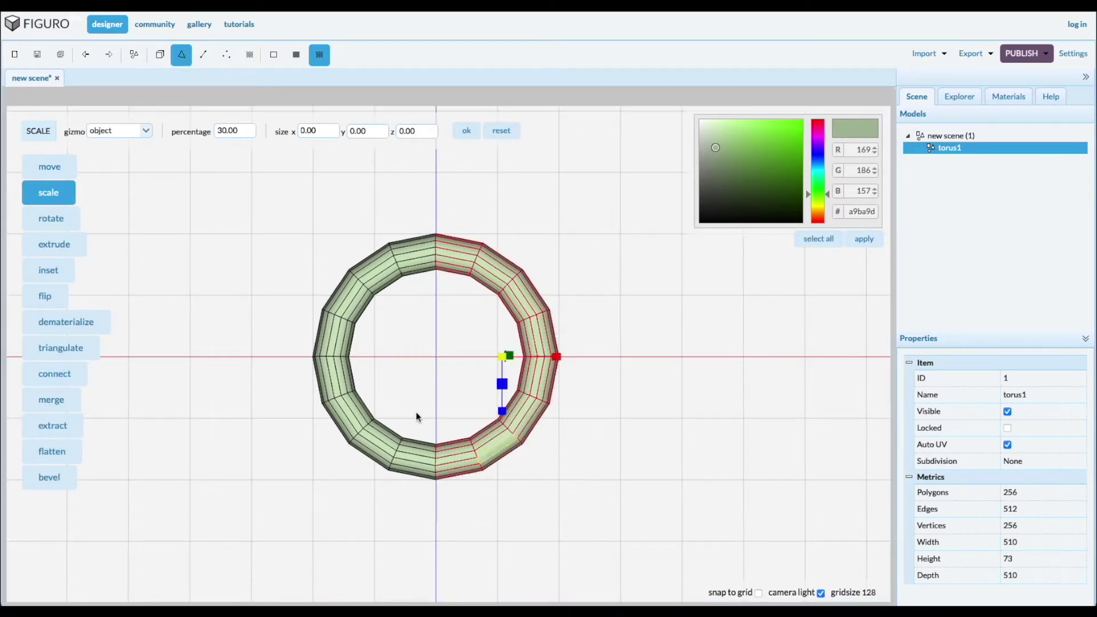
pyautogui.click(52, 424)
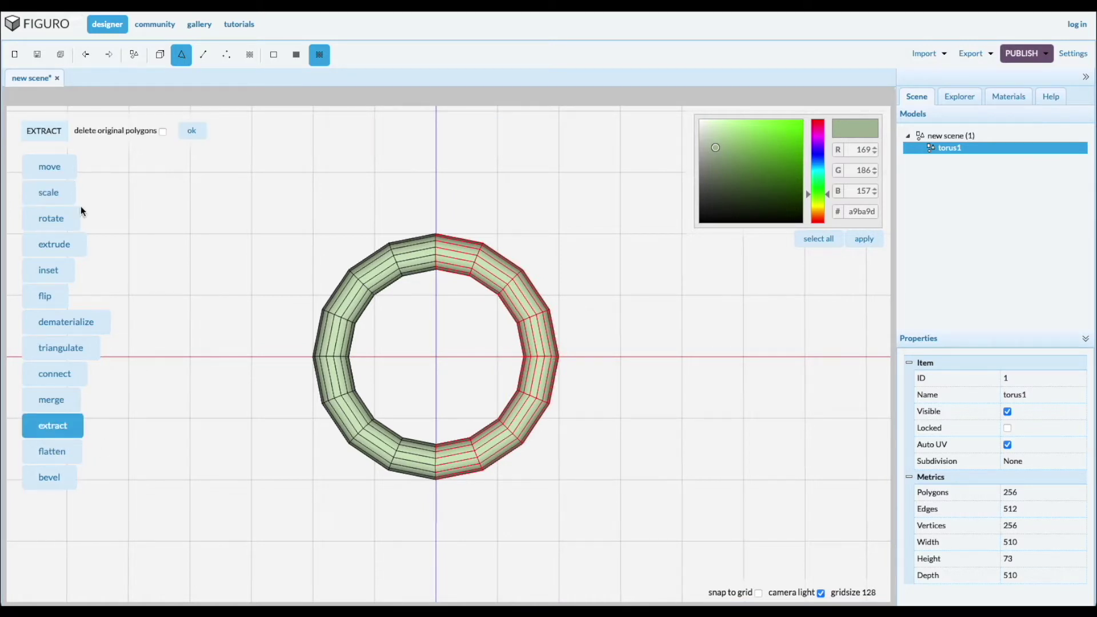
pyautogui.click(191, 130)
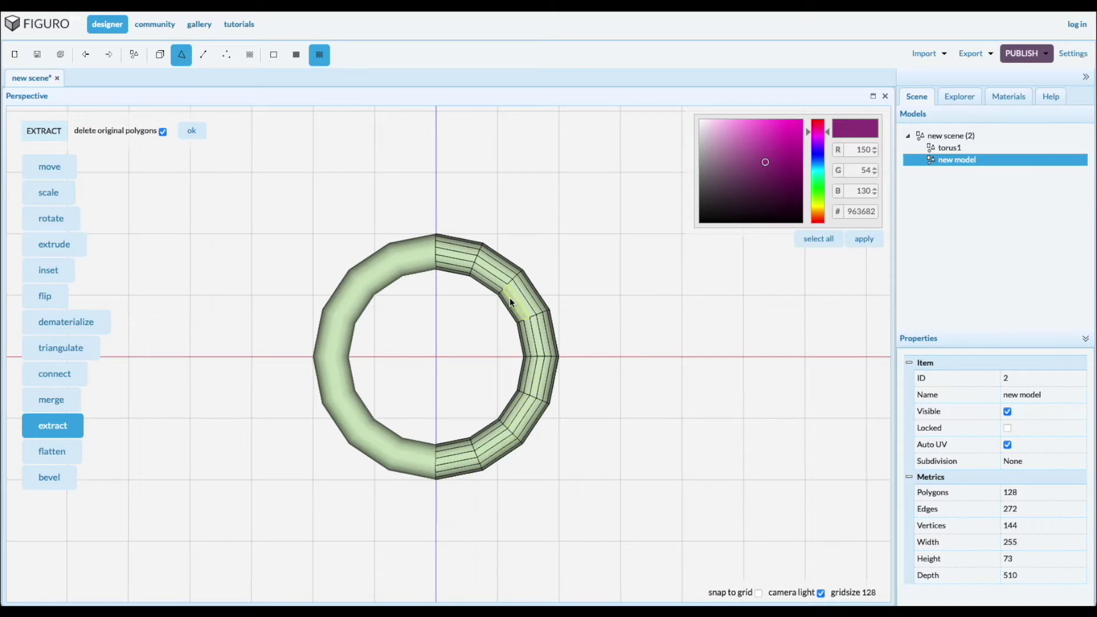
# Raise one edge ring of the half torus 10 units in Y with a world, relative move.
pyautogui.scroll(3, 474, 267)
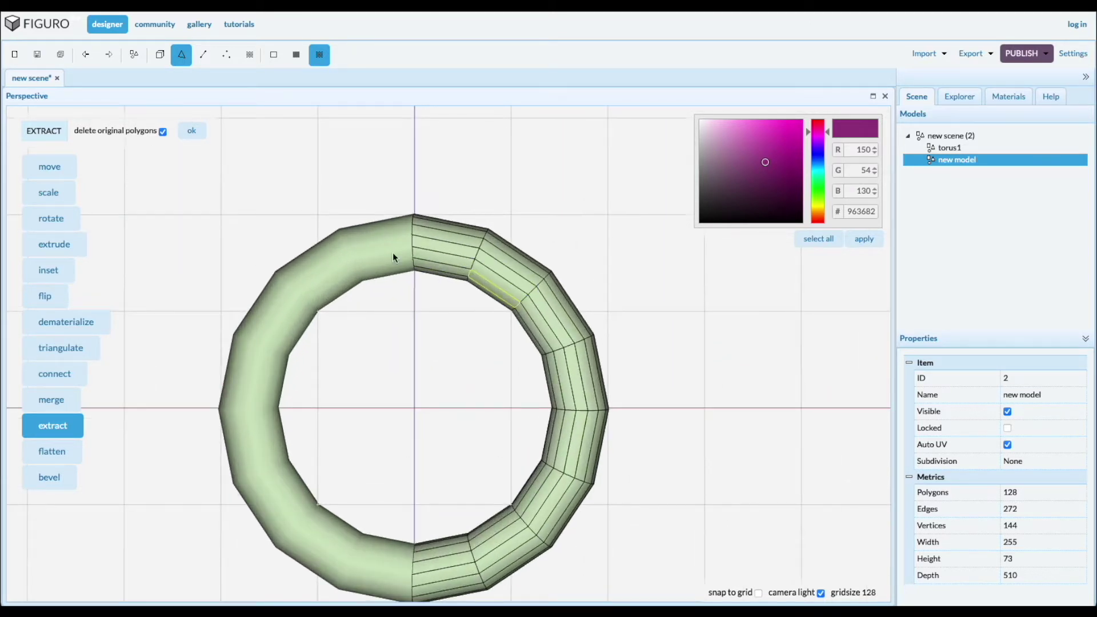
pyautogui.click(204, 55)
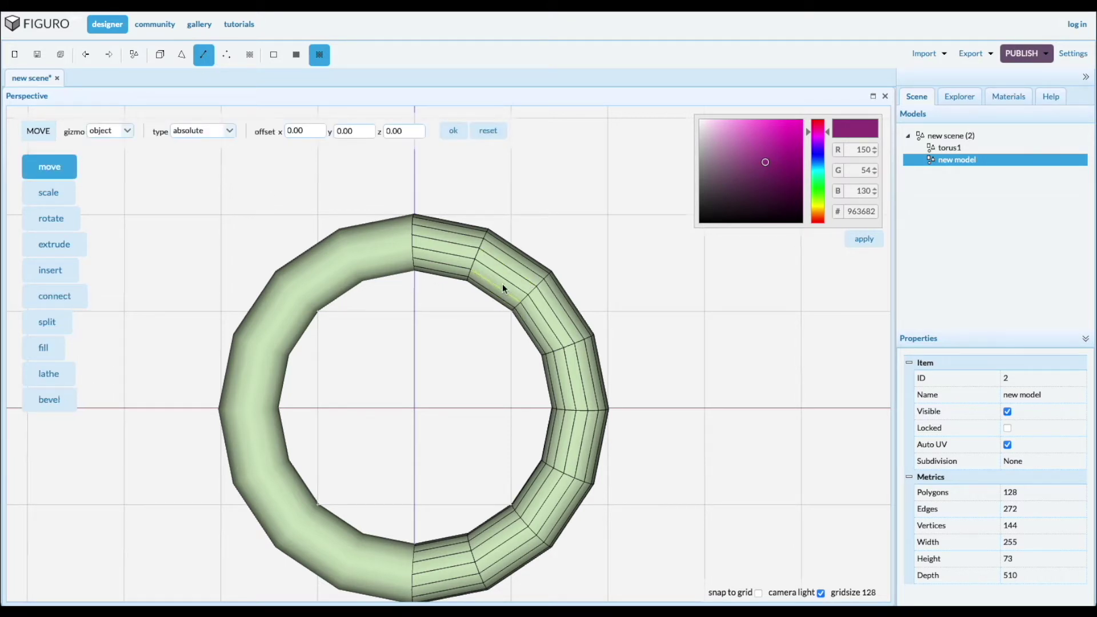
pyautogui.click(478, 255)
pyautogui.moveTo(466, 382)
pyautogui.mouseDown(button='middle')
pyautogui.moveTo(479, 311)
pyautogui.moveTo(471, 361)
pyautogui.mouseUp(button='middle')
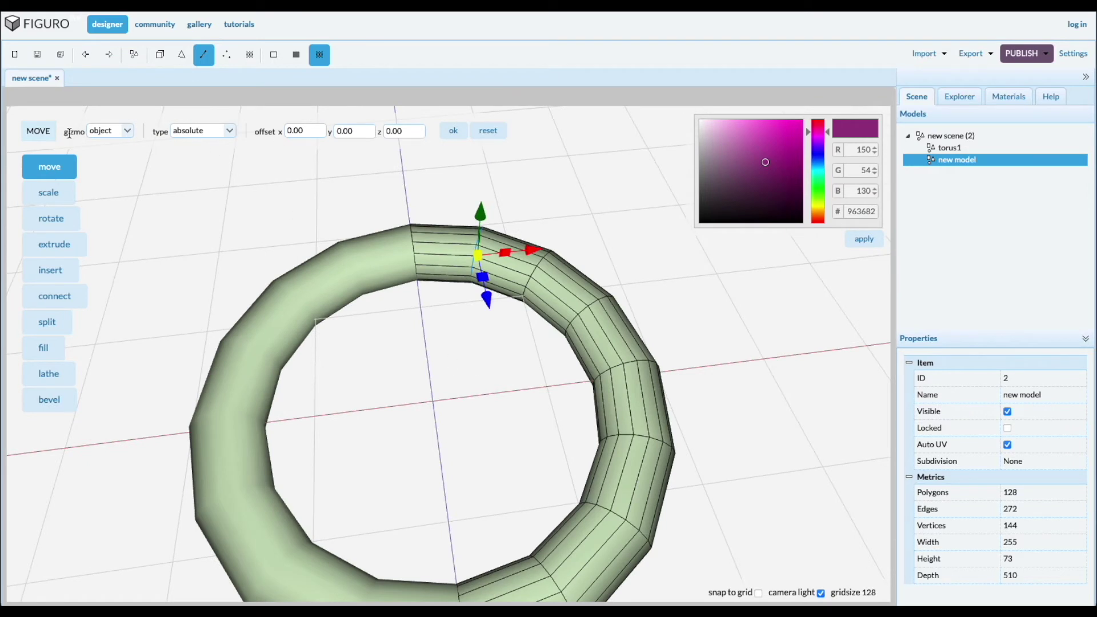
pyautogui.click(129, 136)
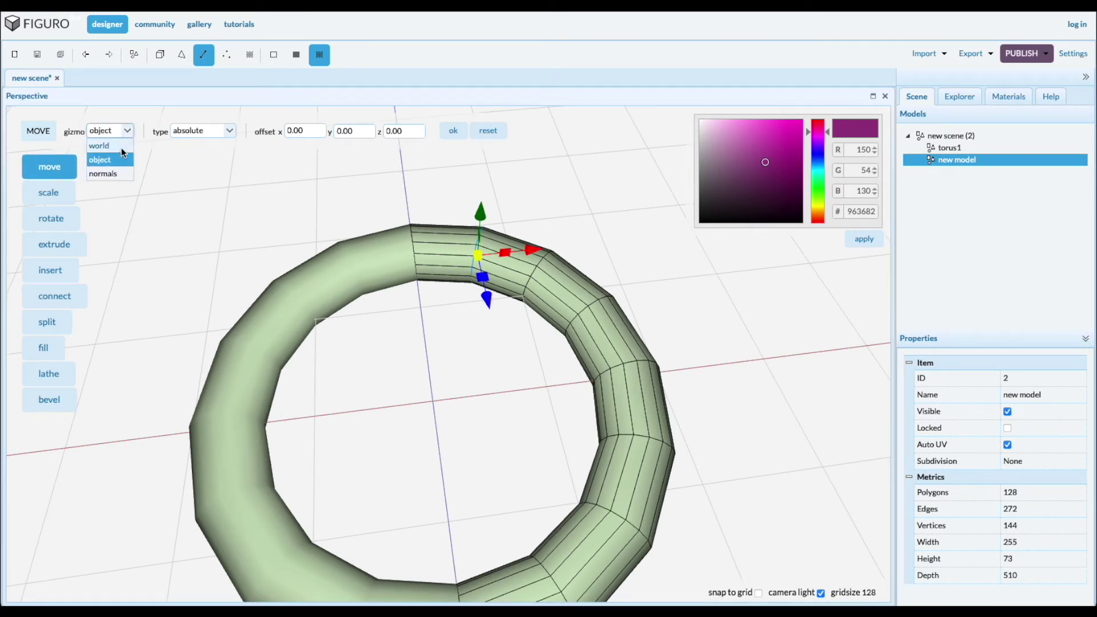
pyautogui.click(121, 146)
pyautogui.click(232, 133)
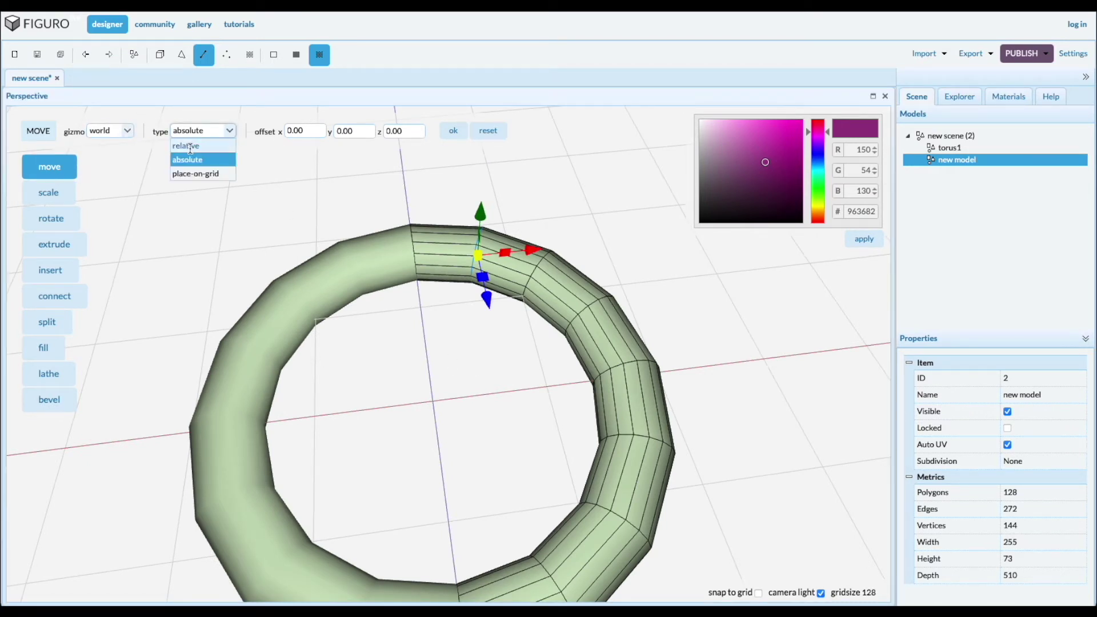
pyautogui.click(226, 143)
pyautogui.click(369, 134)
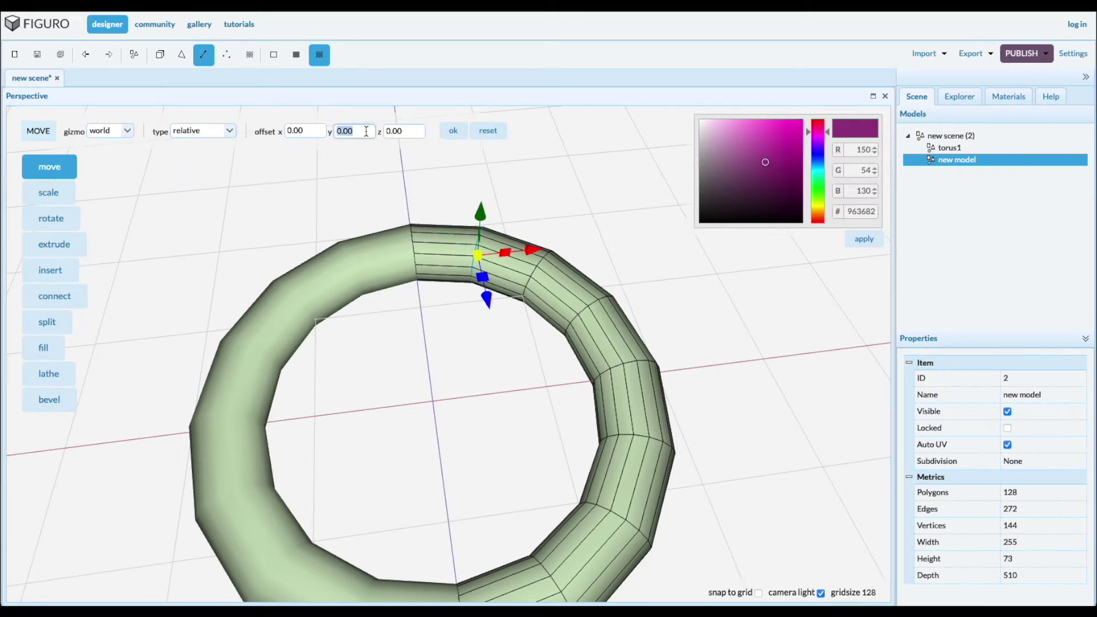
pyautogui.write('10')
pyautogui.click(454, 132)
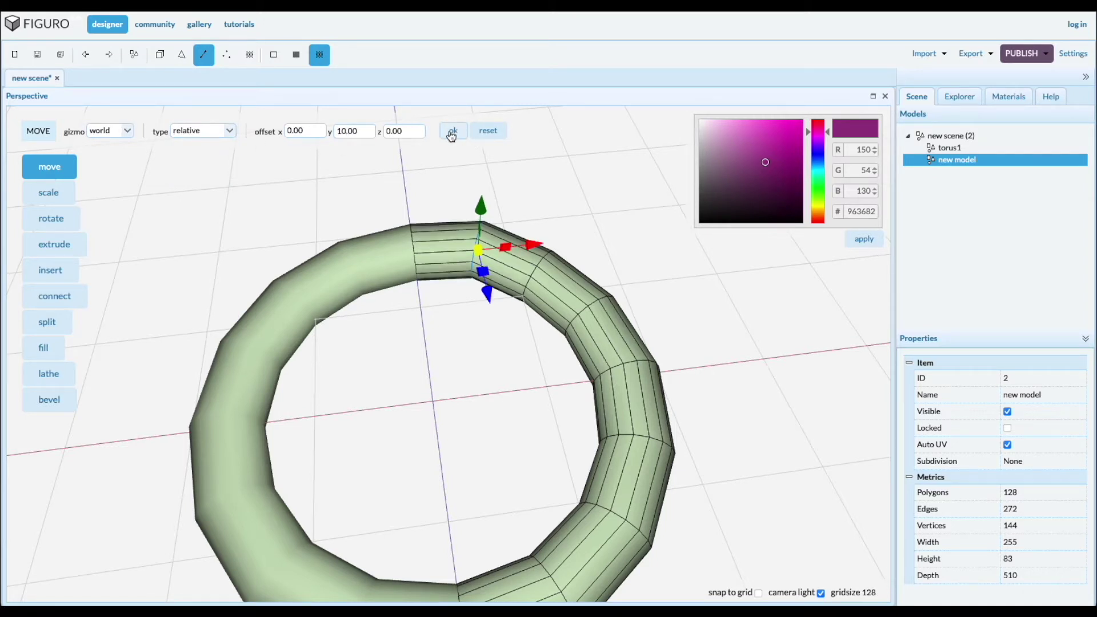
pyautogui.click(420, 391)
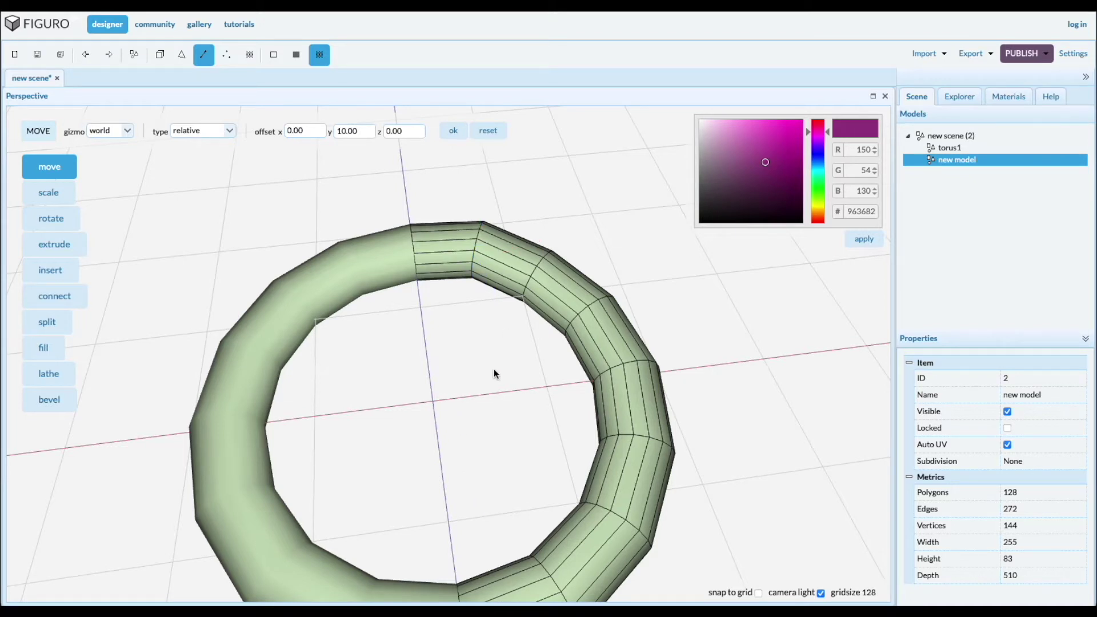
# Lift the next two edge rings by 20 and 30 units in Y.
pyautogui.click(532, 274)
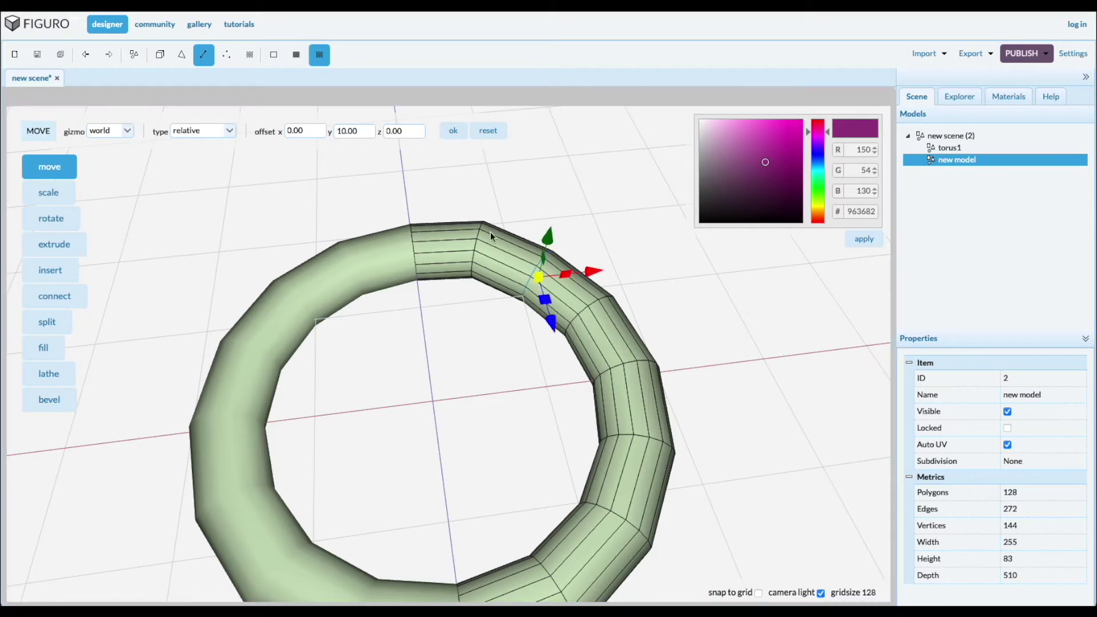
pyautogui.doubleClick(372, 135)
pyautogui.write('20')
pyautogui.click(453, 131)
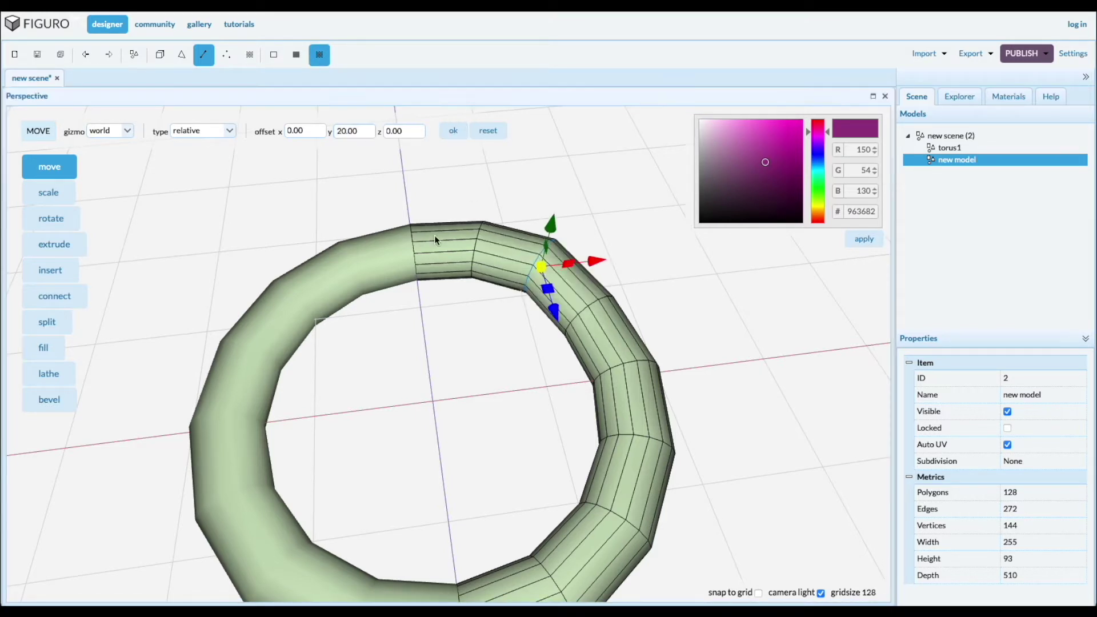
pyautogui.click(441, 382)
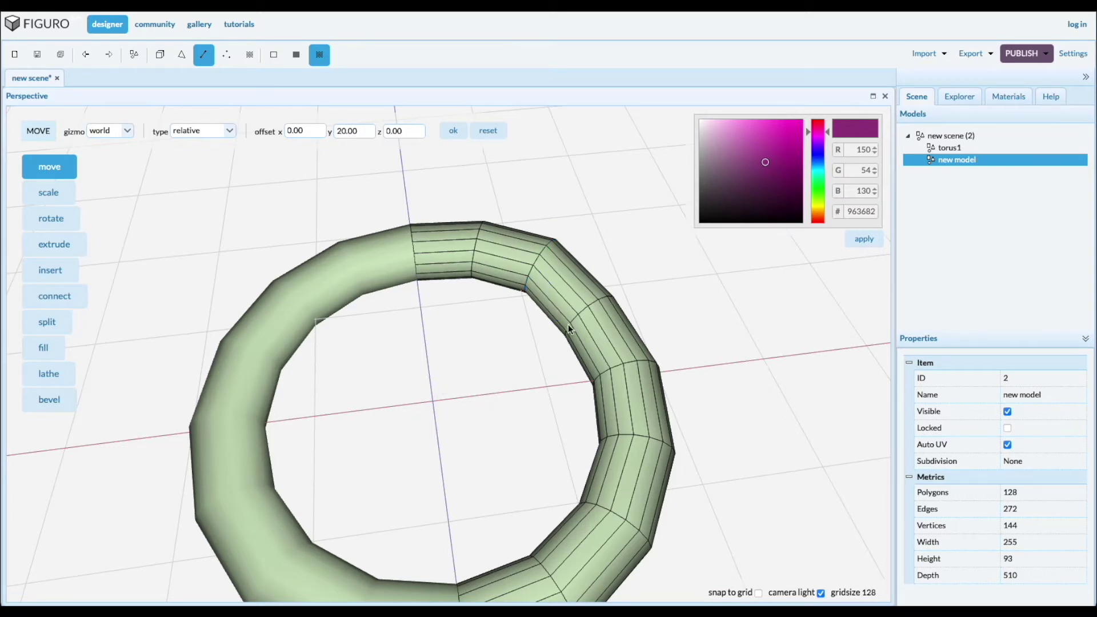
pyautogui.click(592, 302)
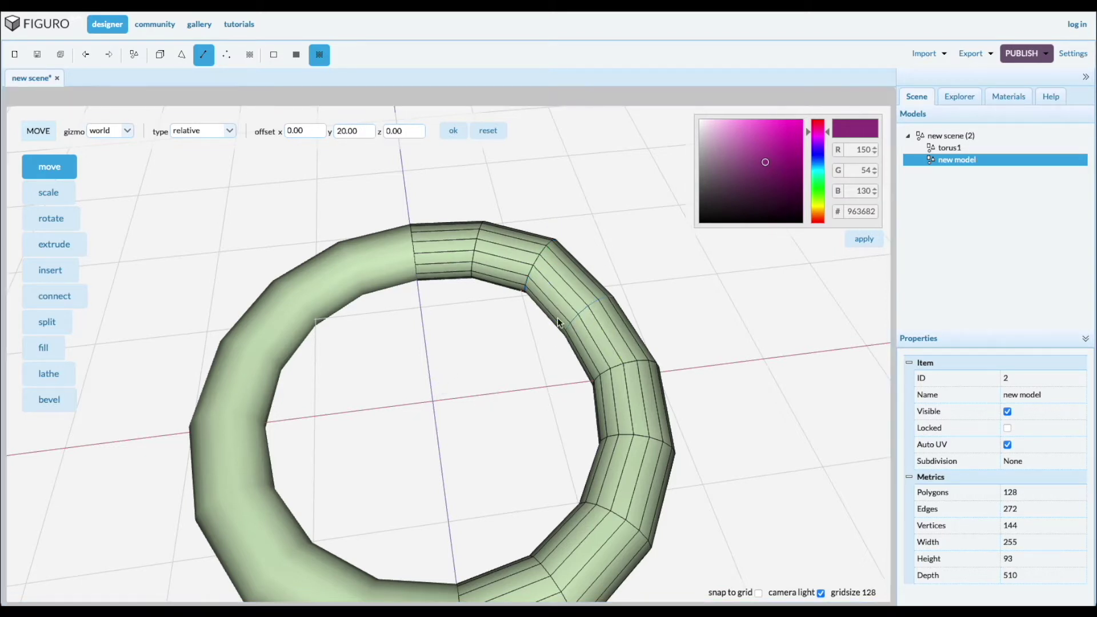
pyautogui.doubleClick(366, 132)
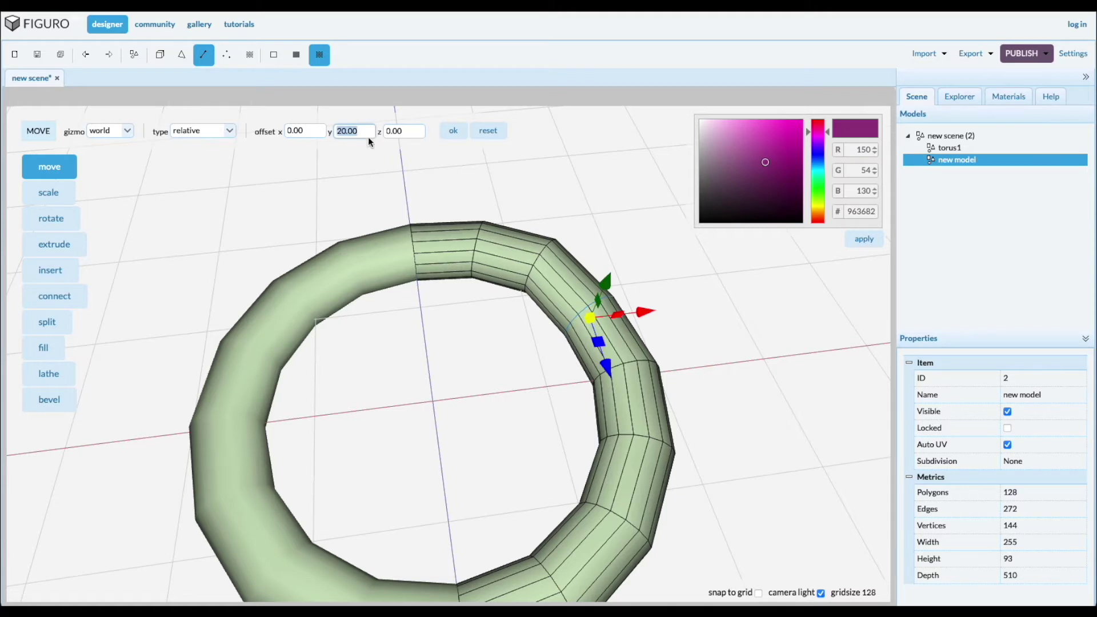
pyautogui.write('30')
pyautogui.click(462, 139)
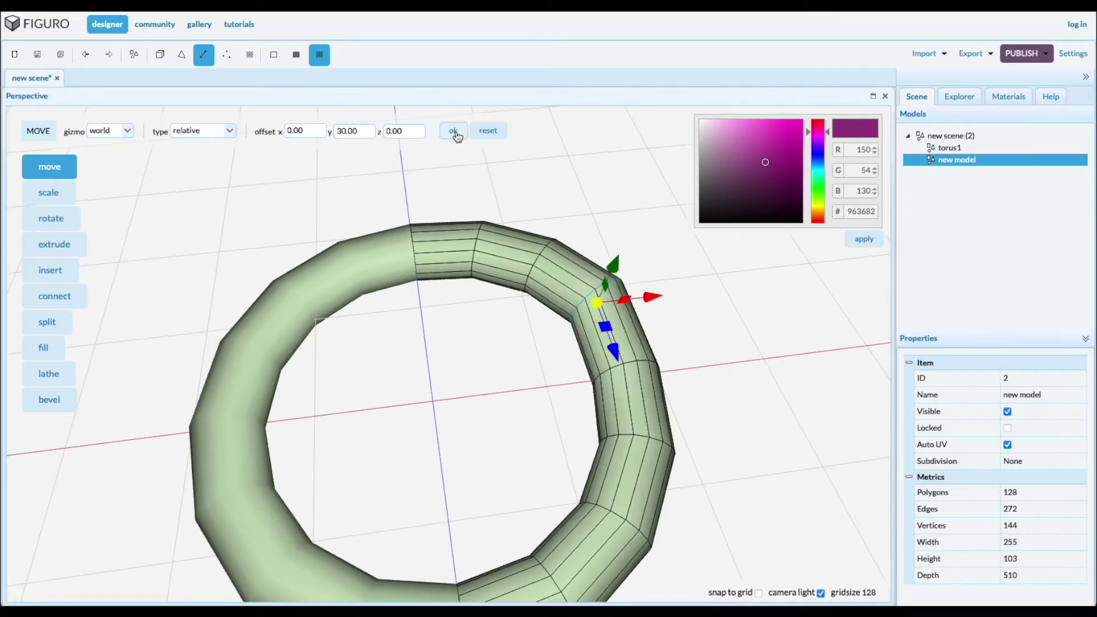
pyautogui.click(499, 417)
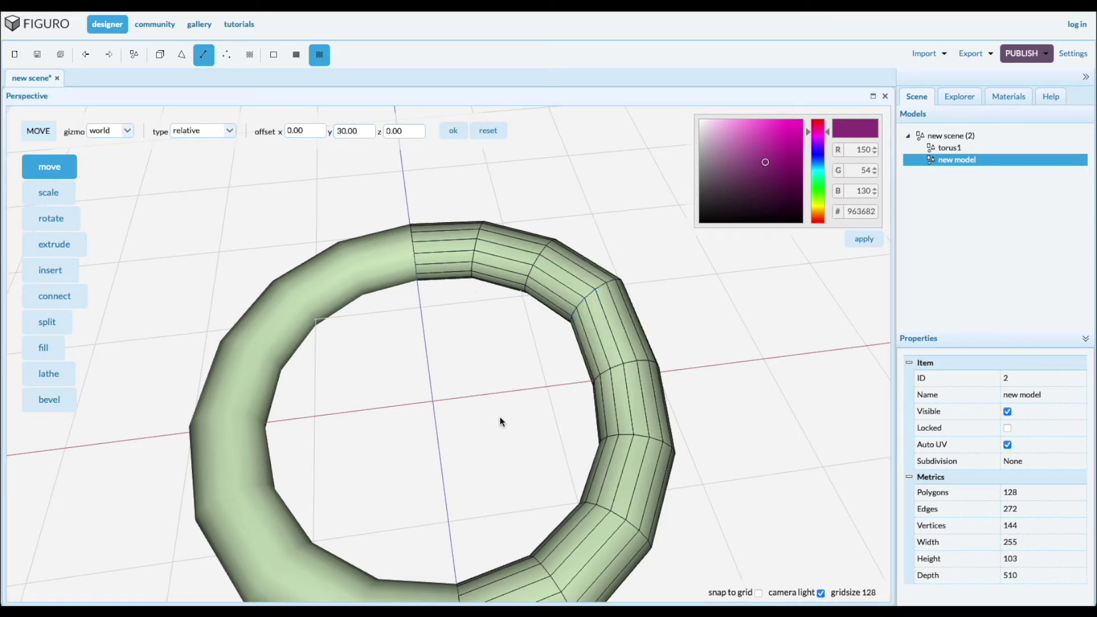
# Lift the following three edge rings by 40, 50 and 60 units in Y.
pyautogui.click(629, 362)
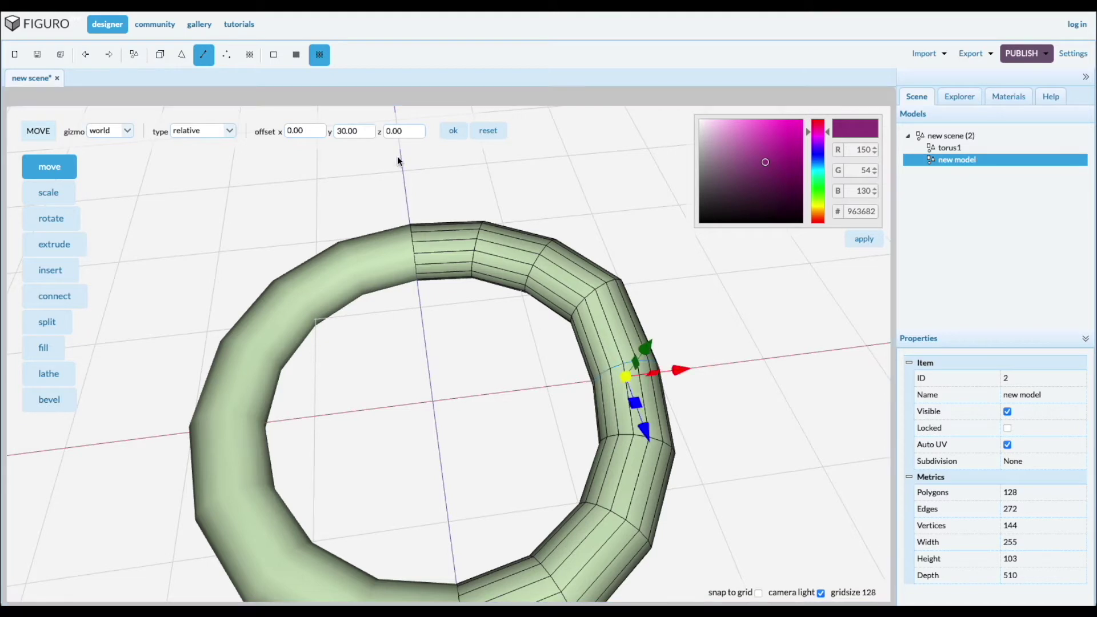
pyautogui.doubleClick(362, 133)
pyautogui.write('40')
pyautogui.click(457, 131)
pyautogui.click(640, 433)
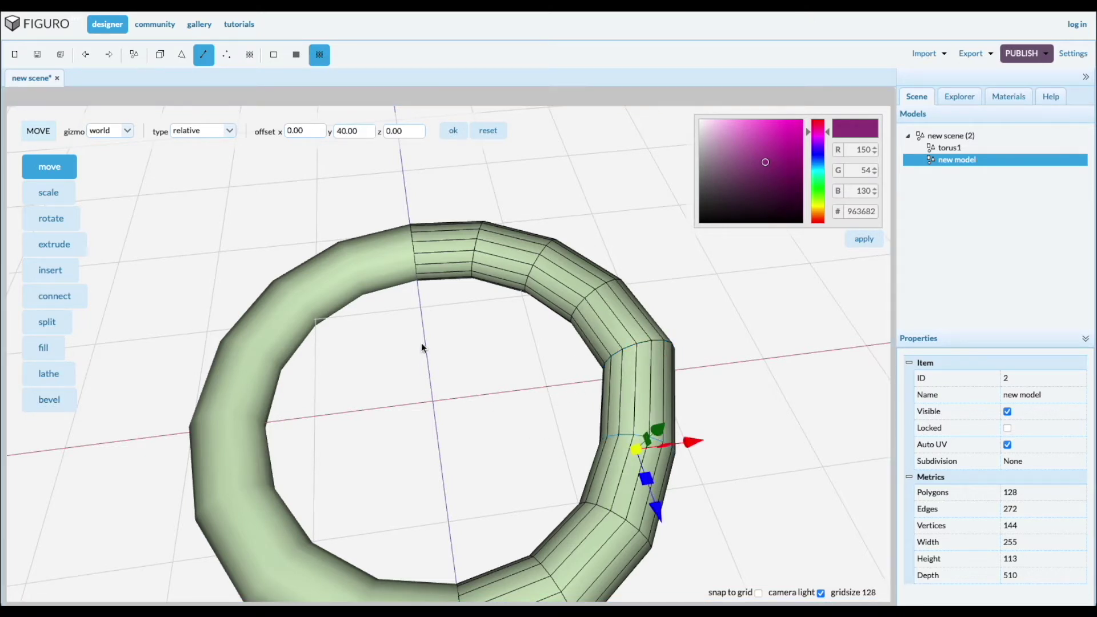
pyautogui.doubleClick(363, 135)
pyautogui.write('50')
pyautogui.click(454, 131)
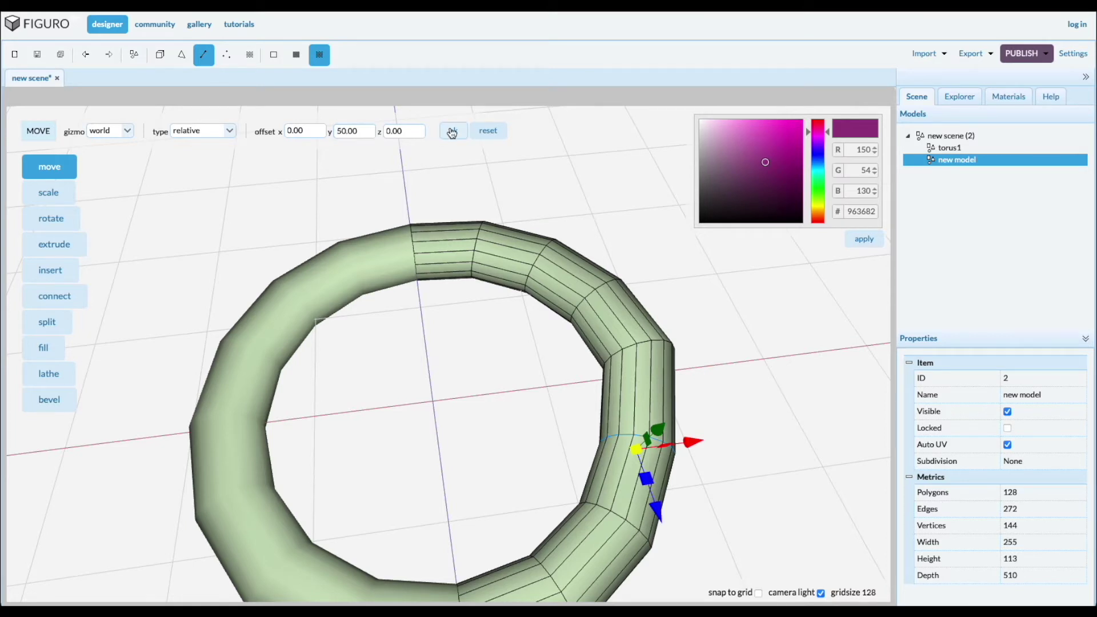
pyautogui.click(551, 437)
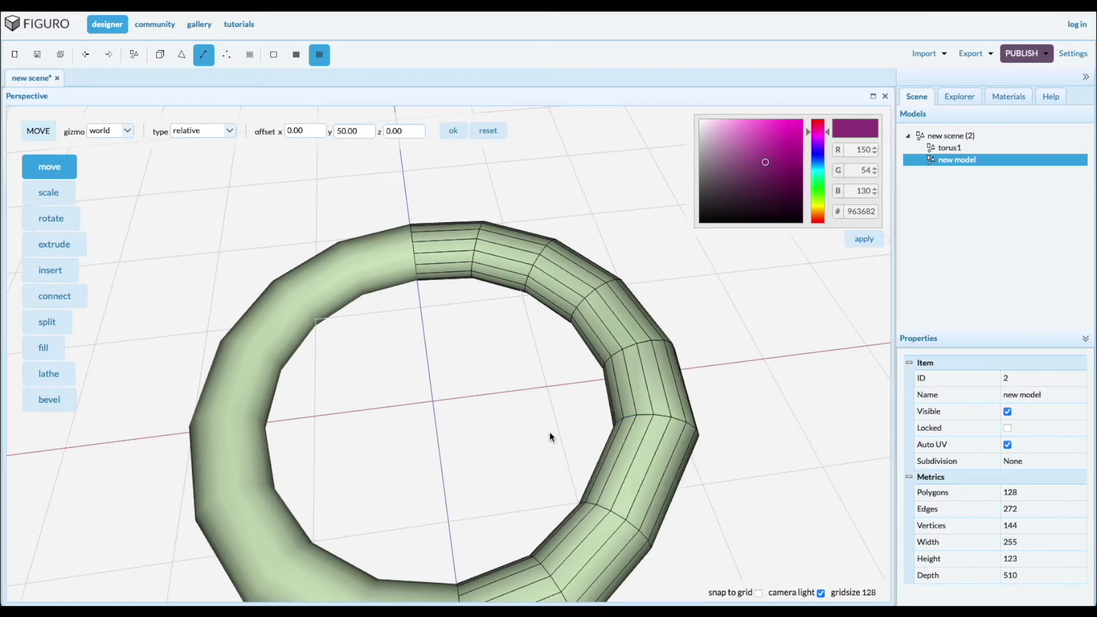
pyautogui.click(617, 512)
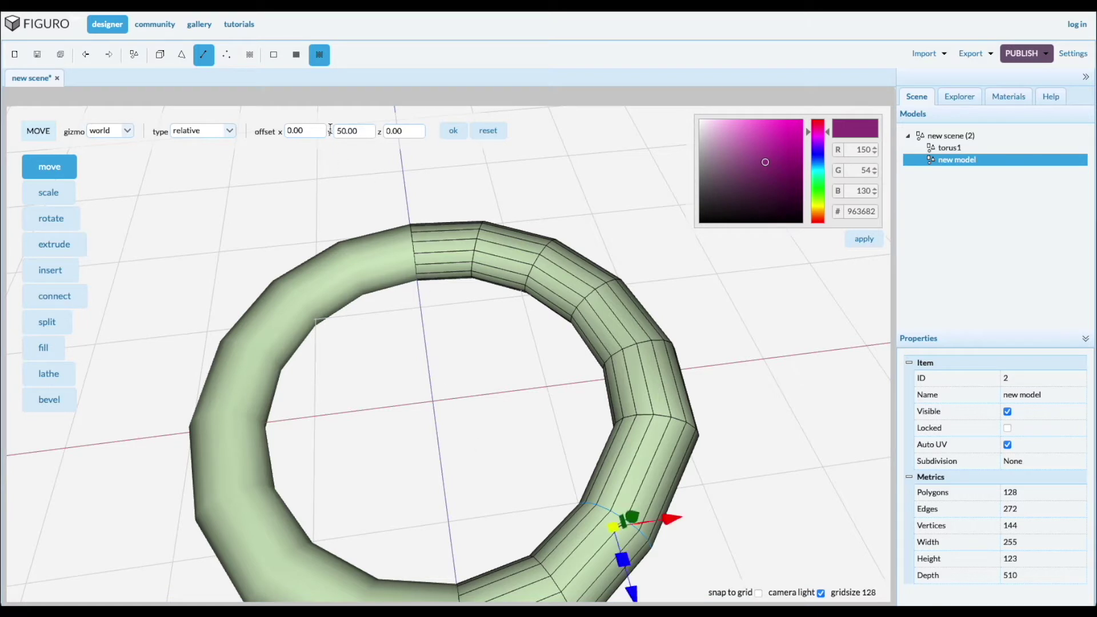
pyautogui.doubleClick(367, 132)
pyautogui.write('60')
pyautogui.click(453, 130)
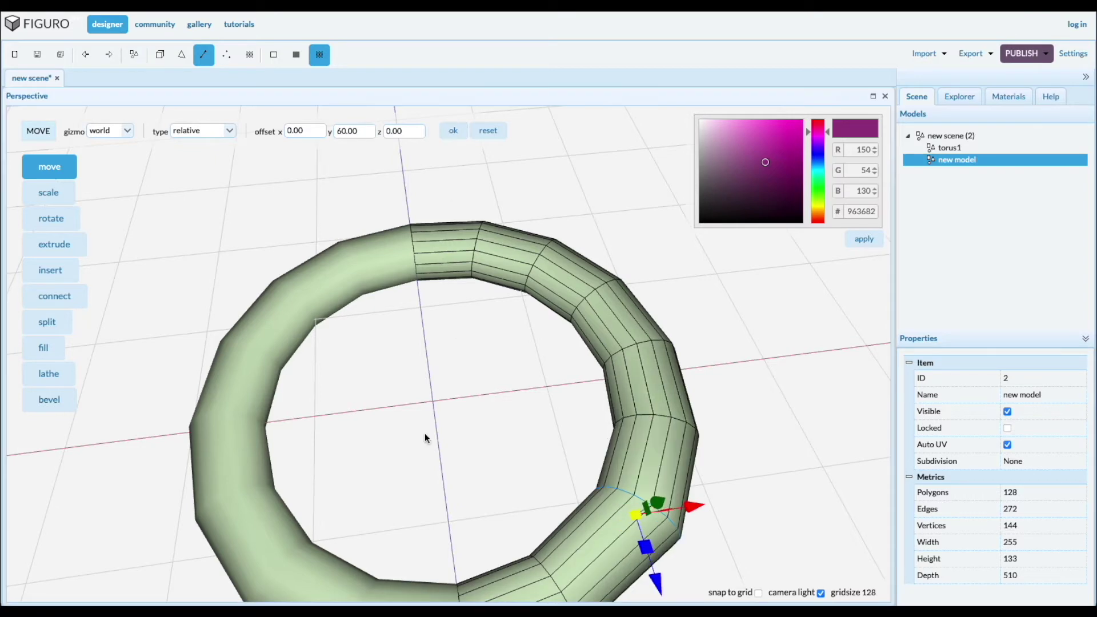
# Raise the next edge ring of the half torus by 70 units in Y.
pyautogui.click(482, 501)
pyautogui.moveTo(490, 520); pyautogui.dragTo(530, 523)
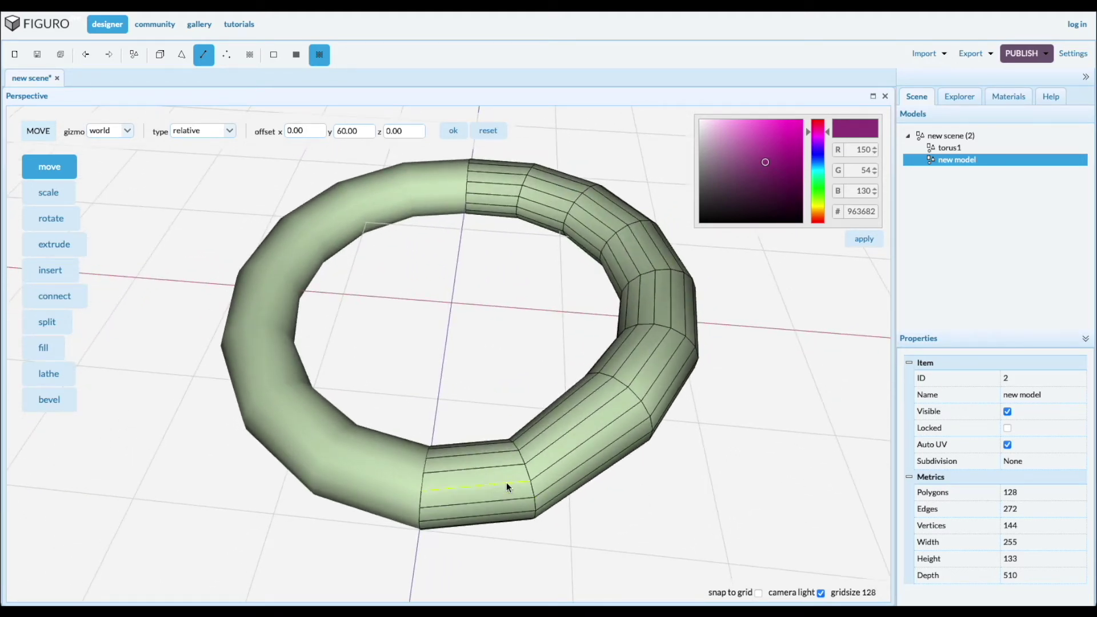
pyautogui.click(520, 456)
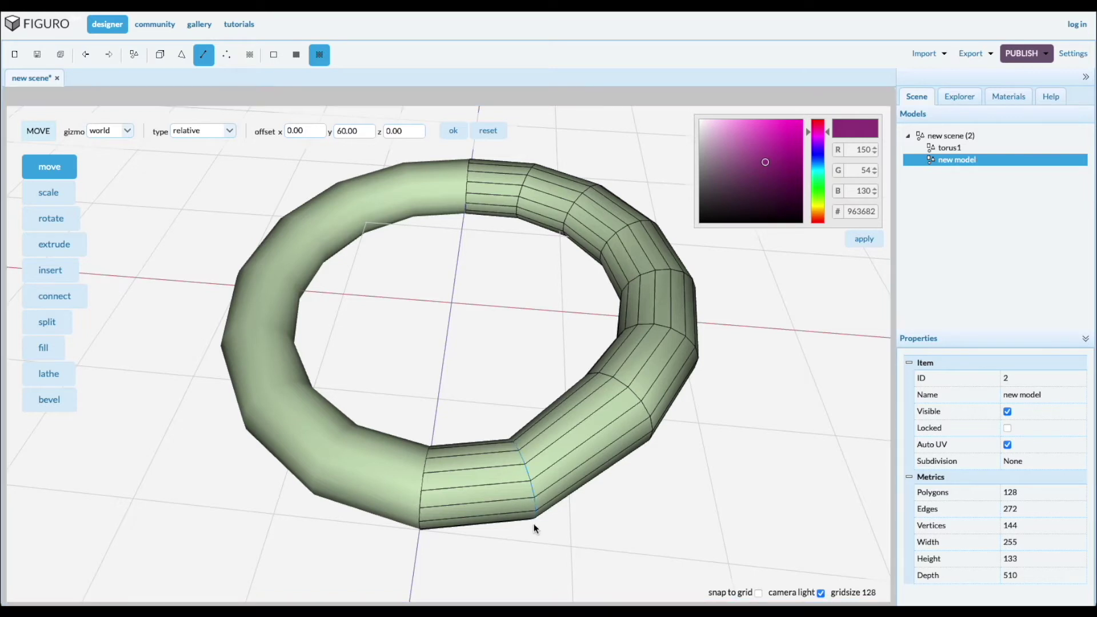
pyautogui.doubleClick(368, 132)
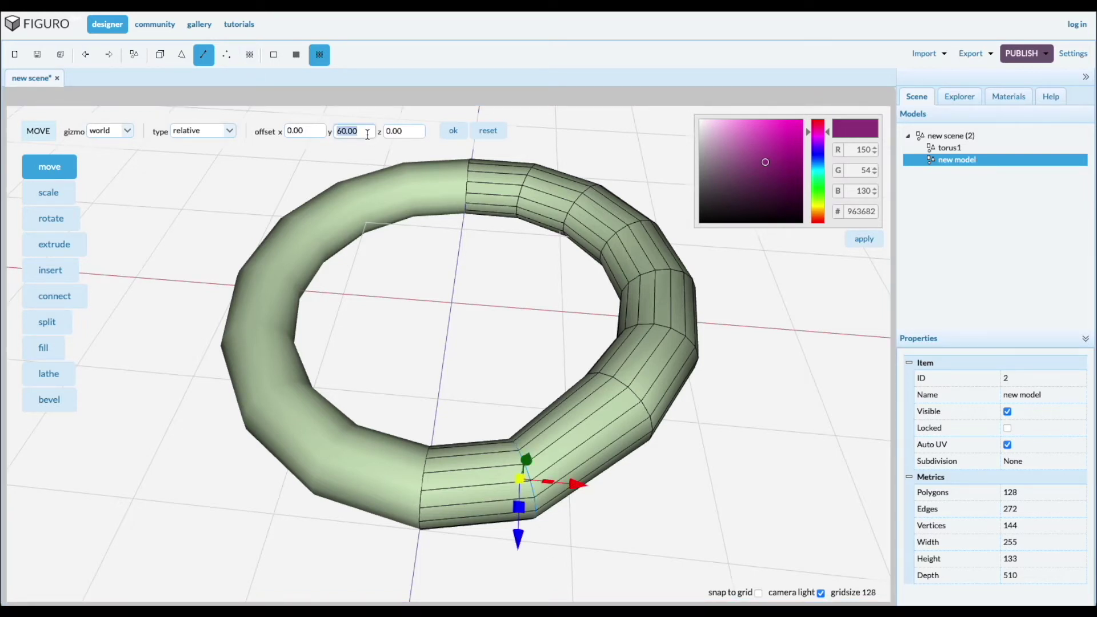
pyautogui.write('70')
pyautogui.click(453, 131)
pyautogui.click(469, 560)
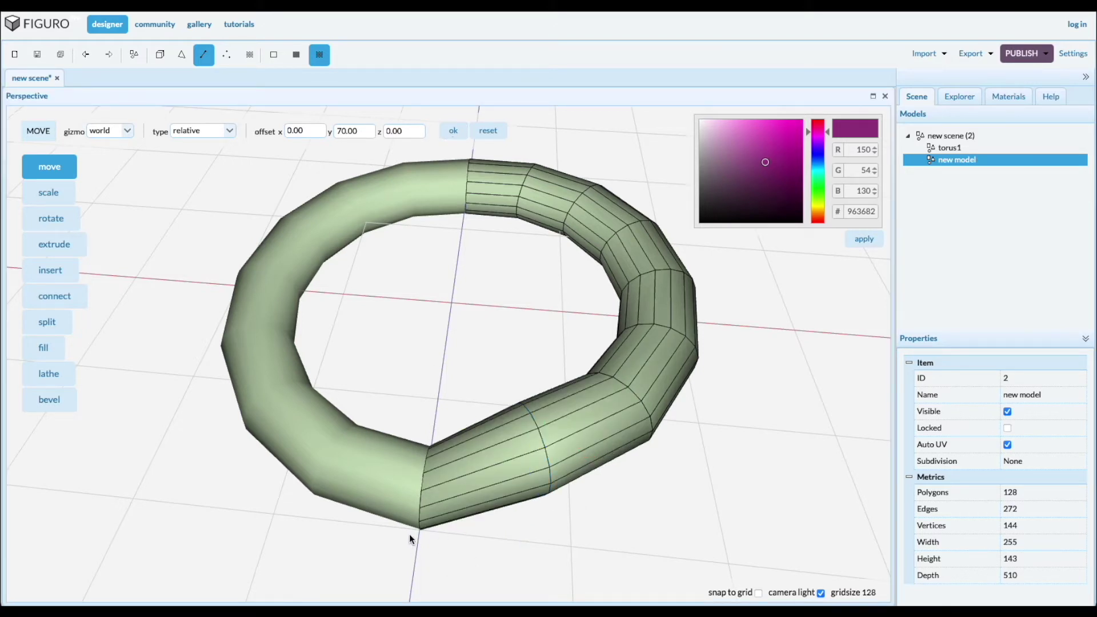
pyautogui.click(424, 483)
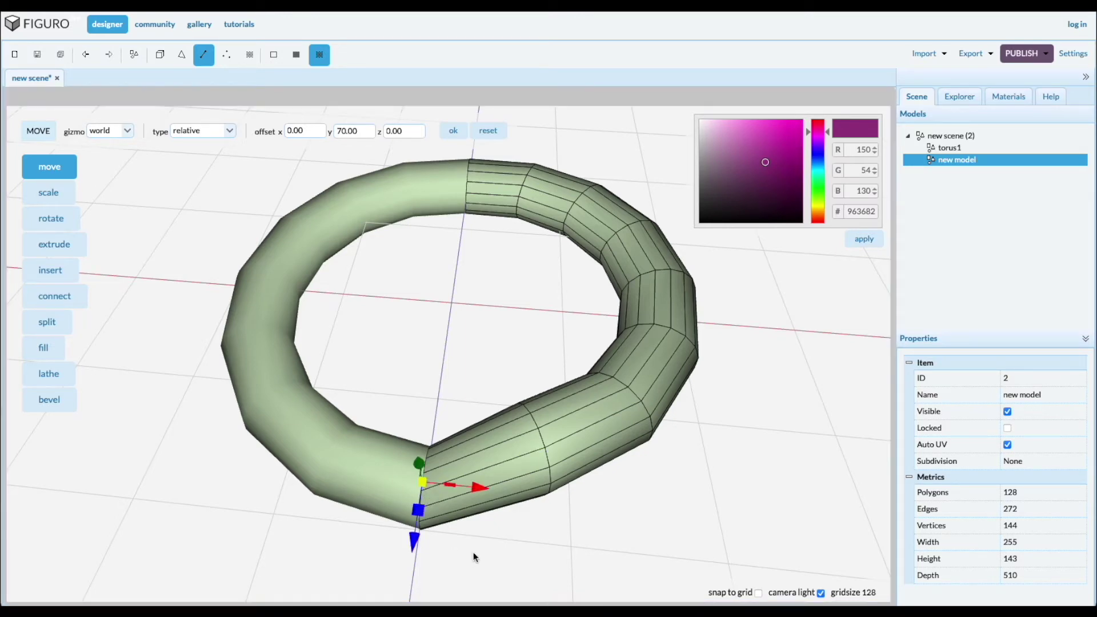
# Box-select the seam edges and lift them 80 units in Y.
pyautogui.moveTo(479, 544)
pyautogui.mouseDown()
pyautogui.moveTo(485, 515)
pyautogui.moveTo(486, 540)
pyautogui.mouseUp()
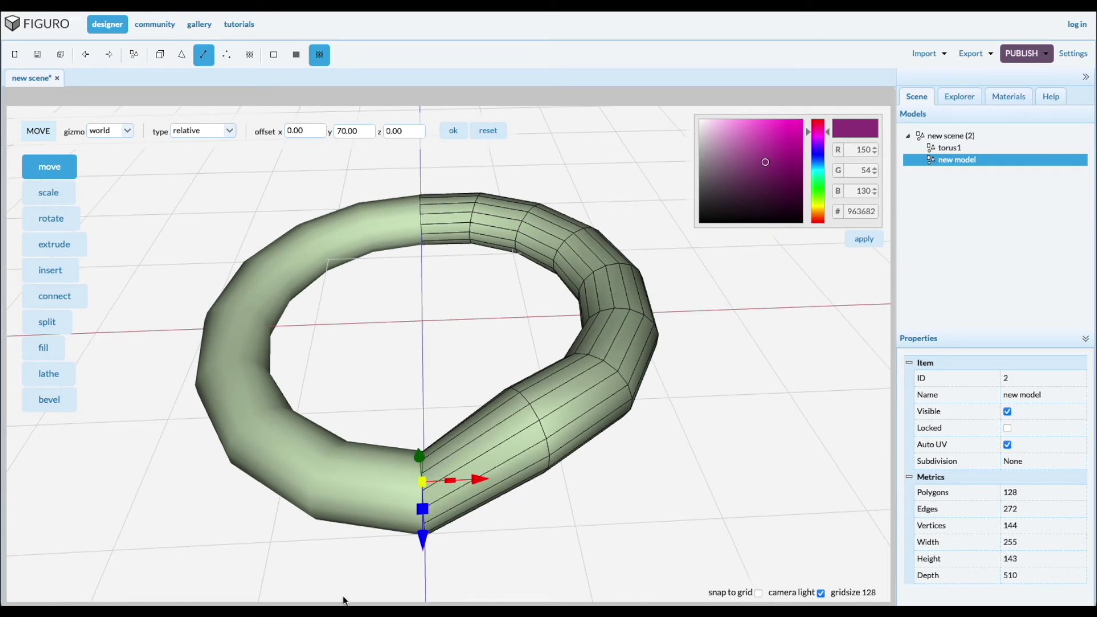
pyautogui.click(380, 396)
pyautogui.moveTo(399, 428); pyautogui.dragTo(457, 568)
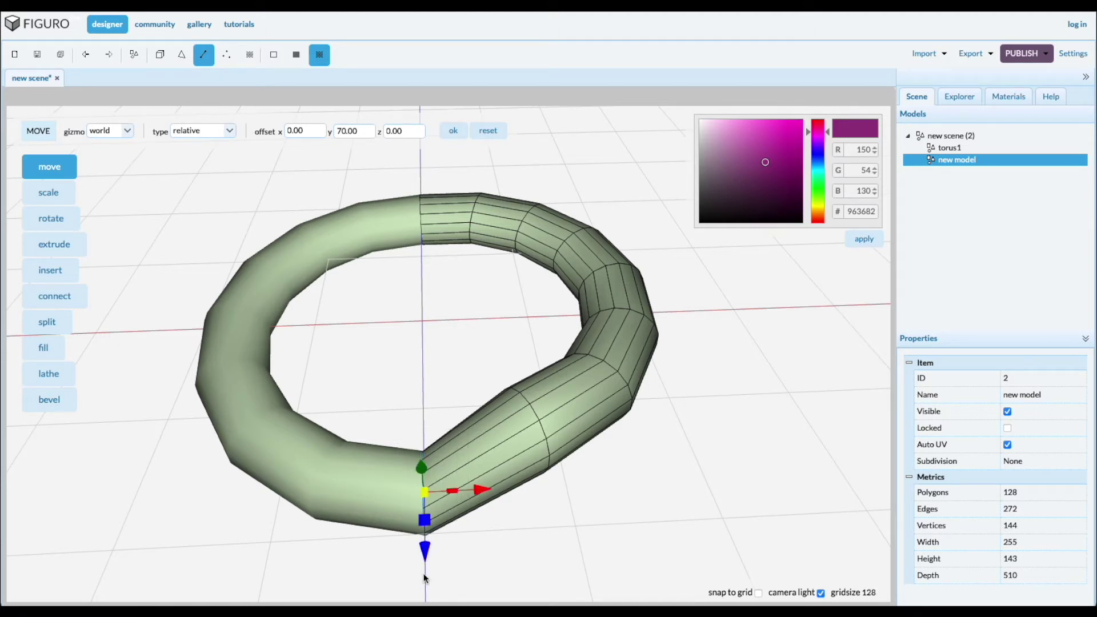
pyautogui.doubleClick(361, 130)
pyautogui.write('80')
pyautogui.click(453, 130)
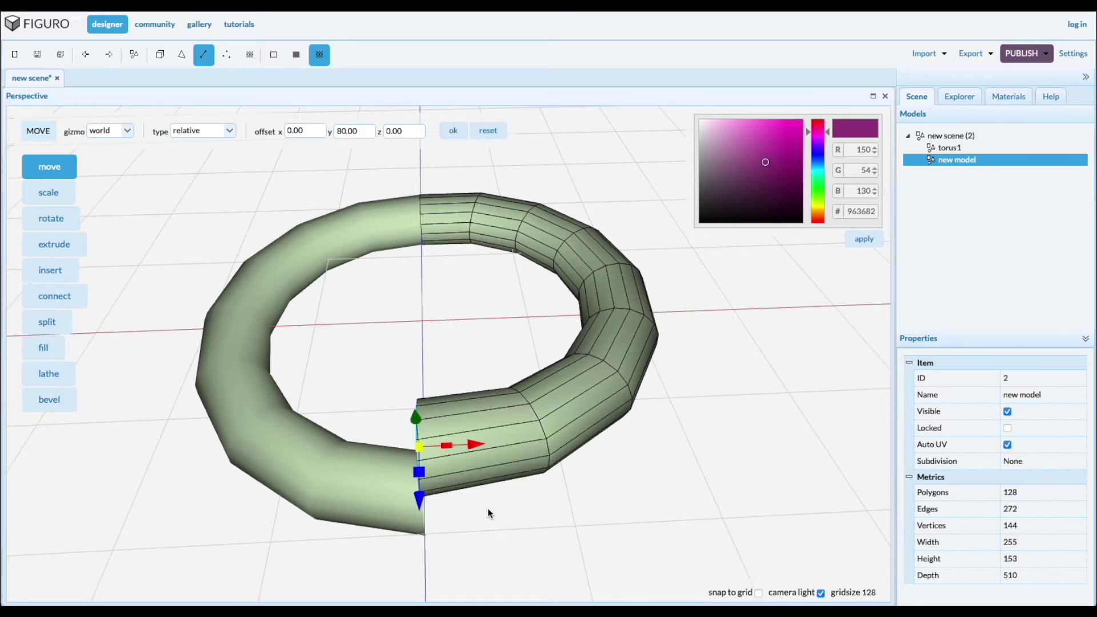
# View the raised coil from a flatter angle and return to Objects mode.
pyautogui.moveTo(488, 509); pyautogui.dragTo(479, 390, button='middle')
pyautogui.scroll(-3, 479, 391)
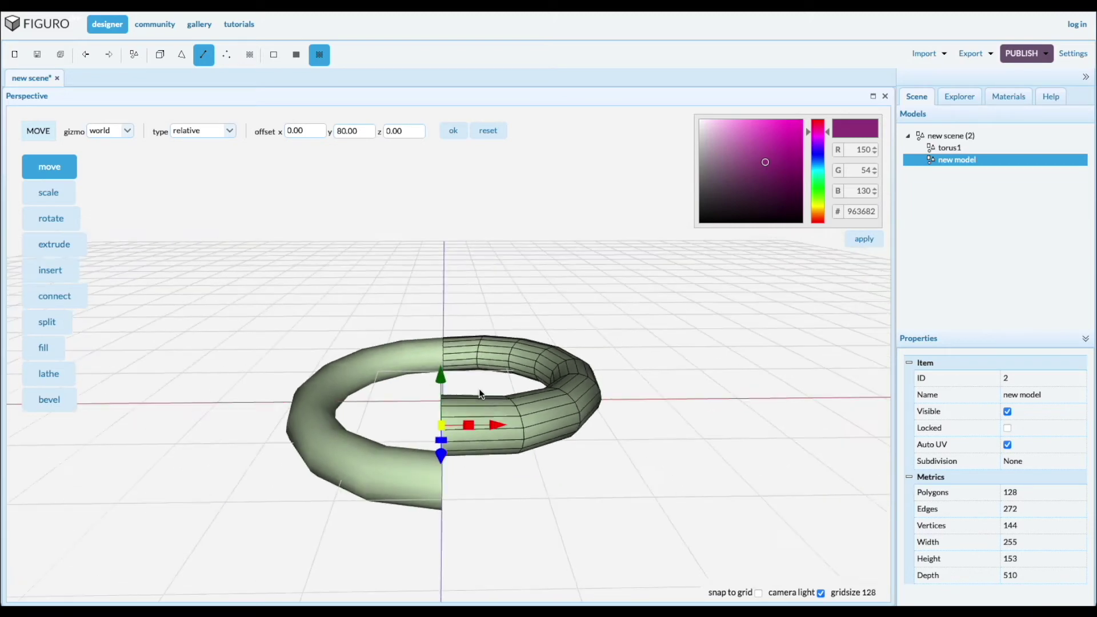
pyautogui.moveTo(559, 489); pyautogui.dragTo(558, 497, button='middle')
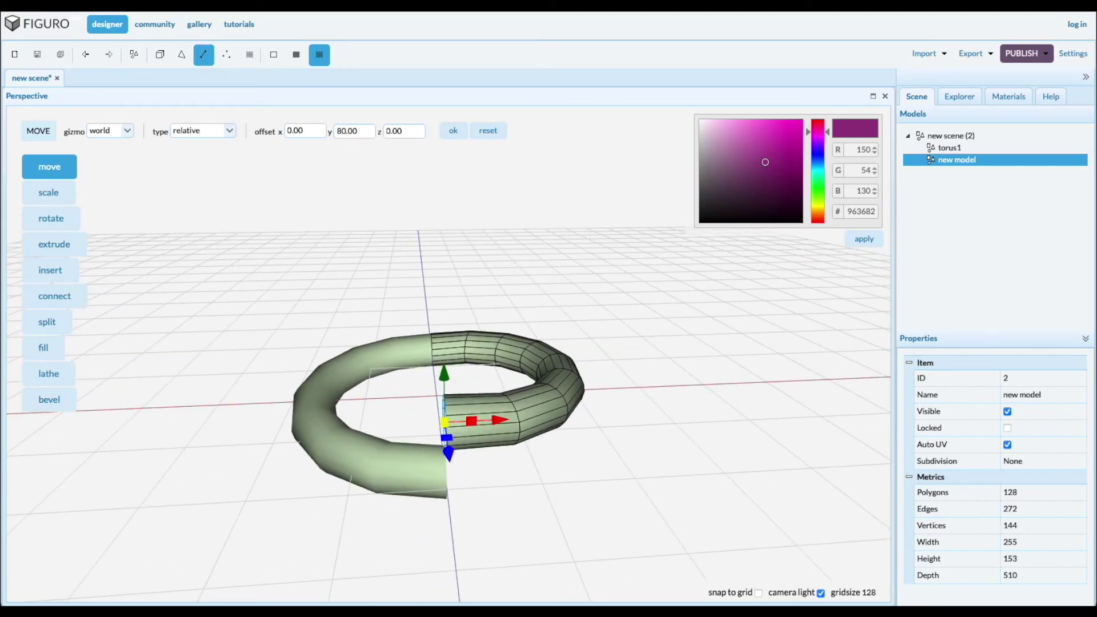
pyautogui.click(158, 57)
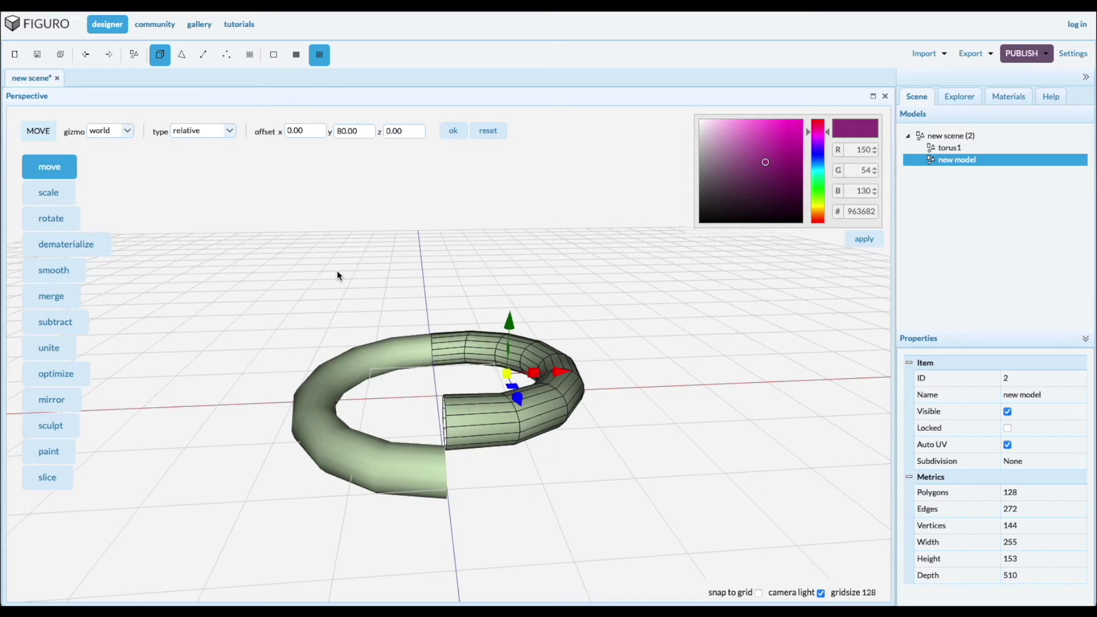
# Duplicate the coiled half torus with Ctrl+D and tilt the copy slightly about X.
pyautogui.click(474, 422)
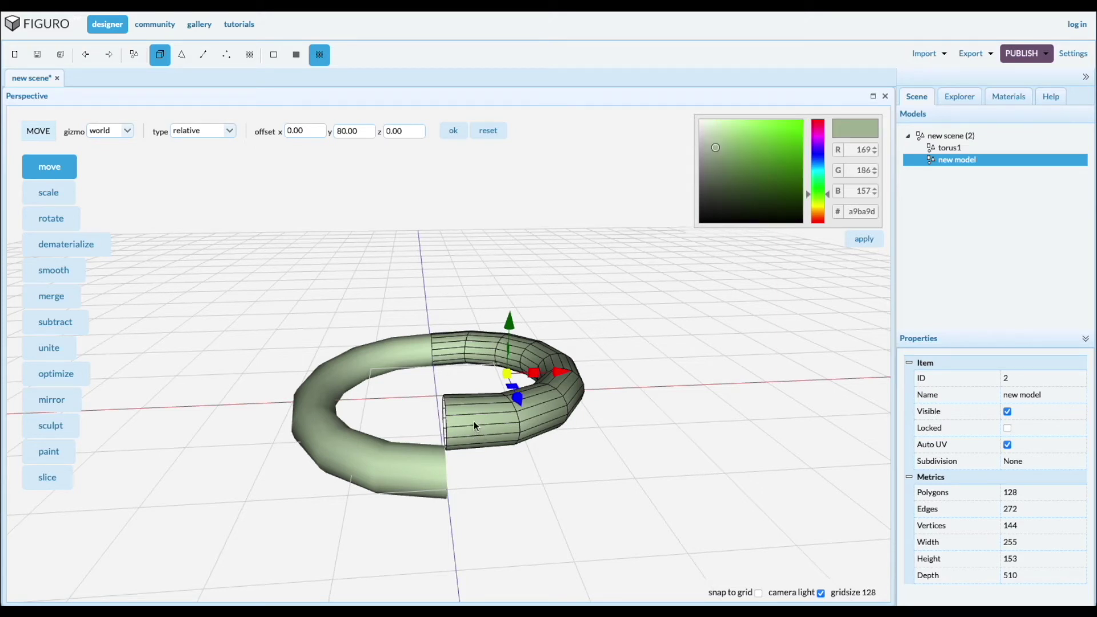
pyautogui.hotkey('ctrl', 'd')
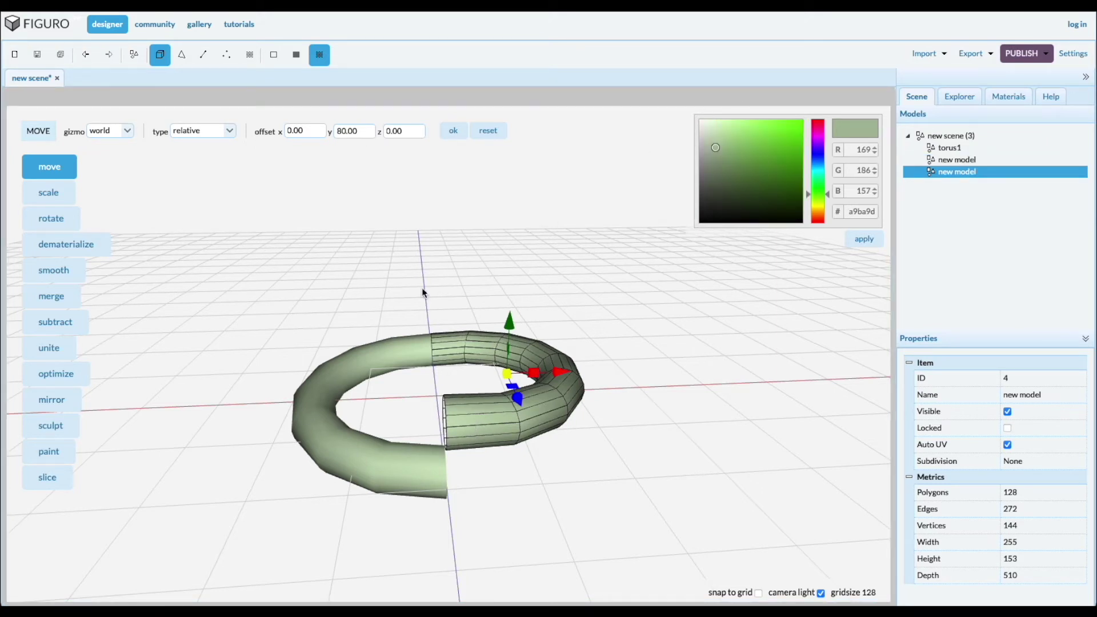
pyautogui.click(52, 219)
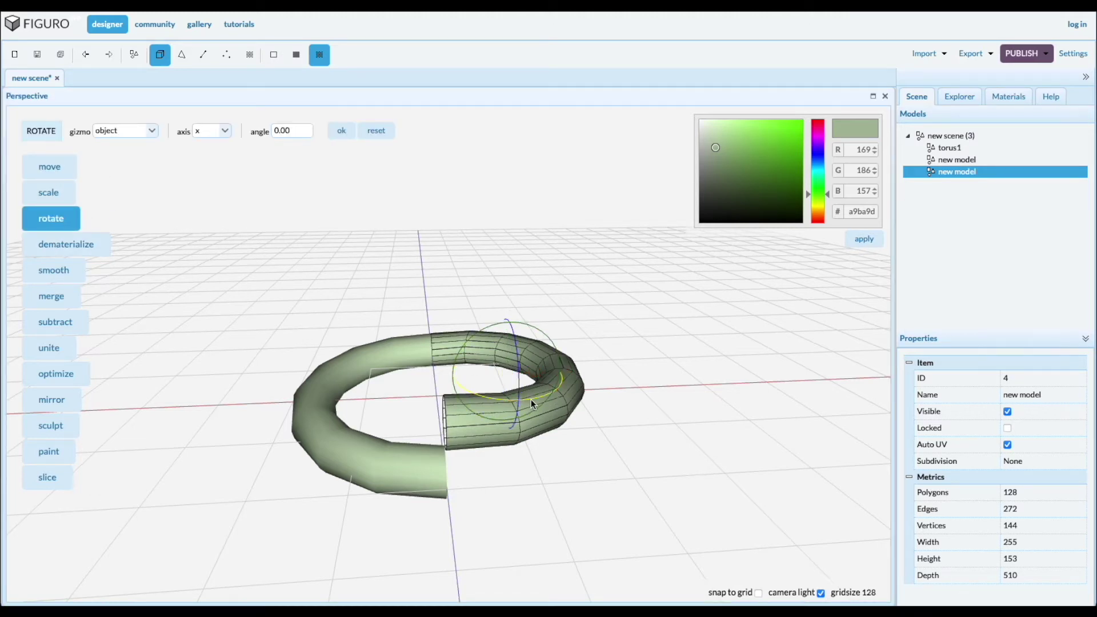
pyautogui.moveTo(531, 398)
pyautogui.mouseDown()
pyautogui.moveTo(515, 399)
pyautogui.moveTo(542, 409)
pyautogui.moveTo(518, 410)
pyautogui.moveTo(543, 414)
pyautogui.mouseUp()
pyautogui.moveTo(624, 575); pyautogui.dragTo(581, 503, button='middle')
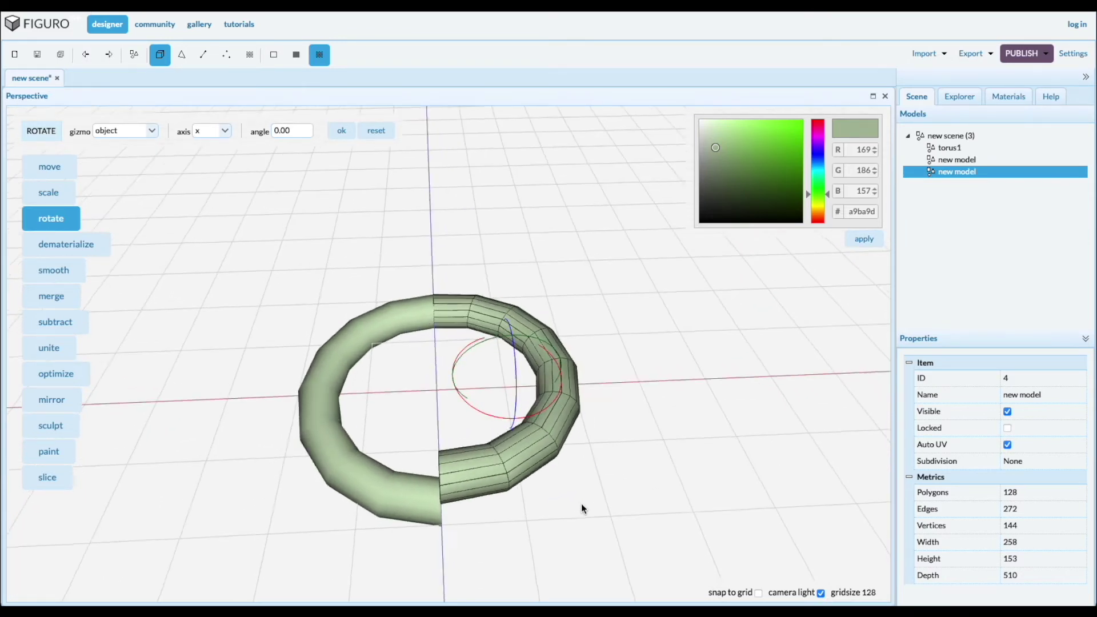
# Add a sphere, sphere5, and place it exactly at the origin with an absolute move.
pyautogui.click(134, 55)
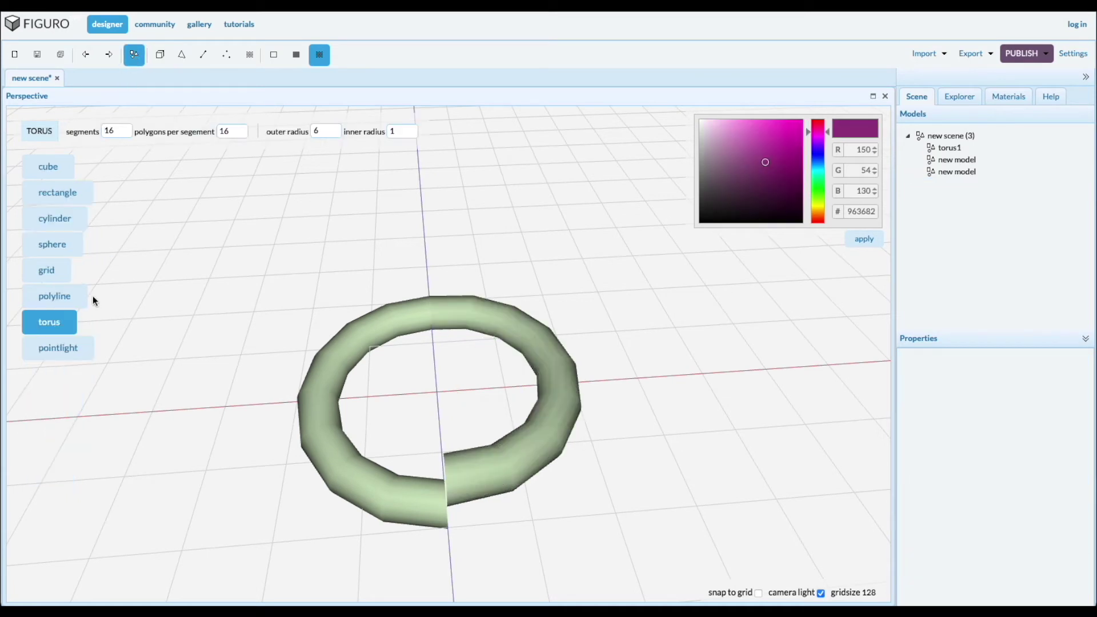
pyautogui.click(54, 246)
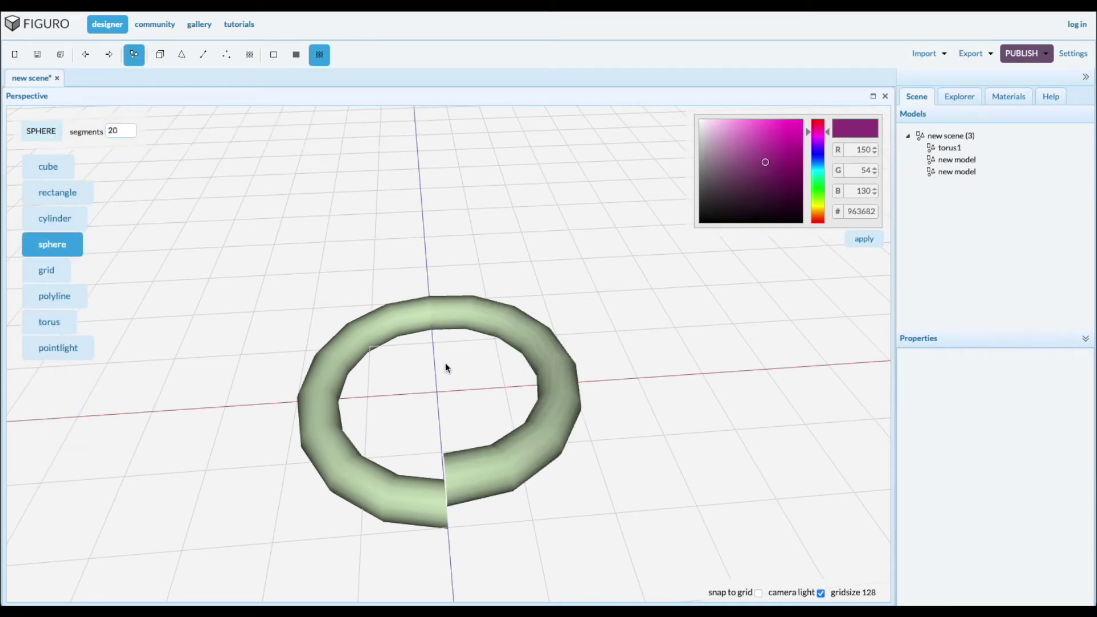
pyautogui.click(428, 392)
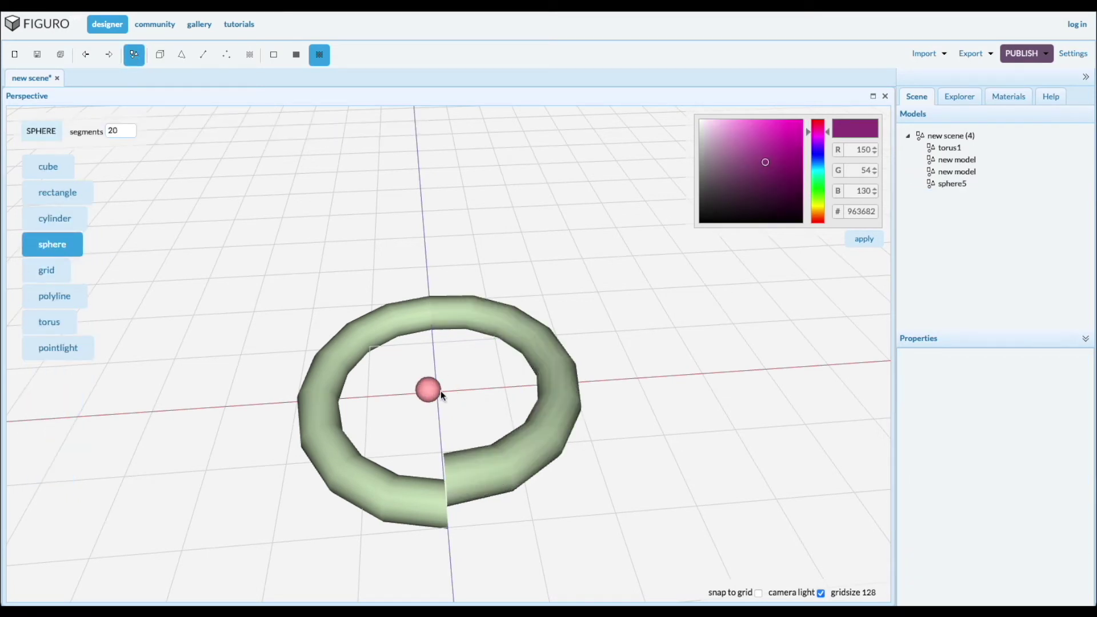
pyautogui.click(952, 183)
pyautogui.click(54, 168)
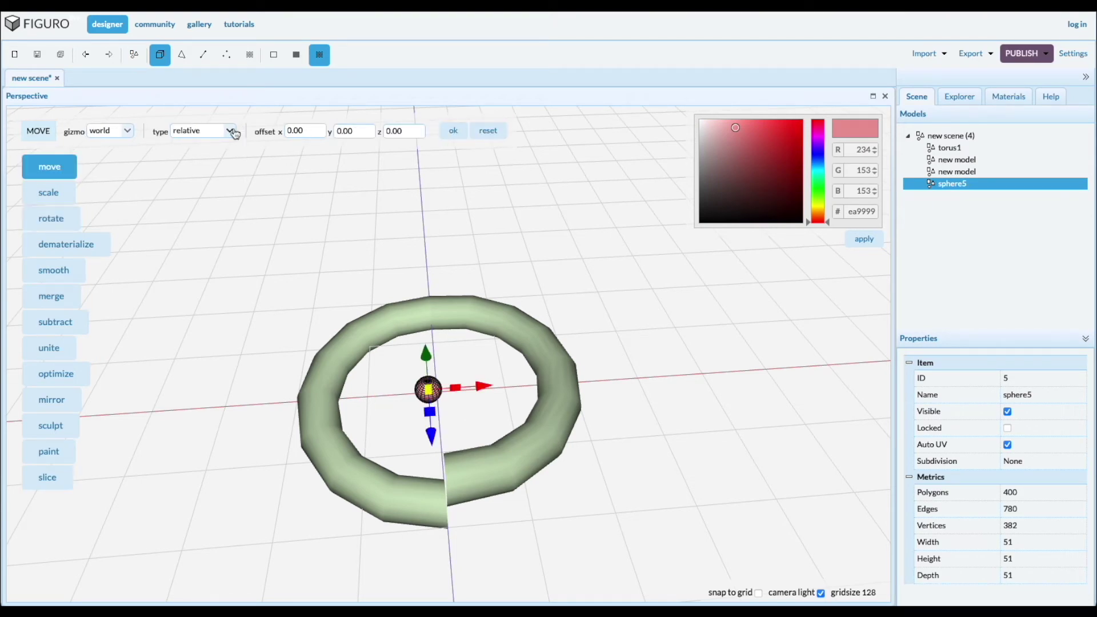
pyautogui.click(229, 131)
pyautogui.click(222, 156)
pyautogui.click(460, 139)
# Parent the duplicated coil under sphere5 in the Scene tree.
pyautogui.click(954, 172)
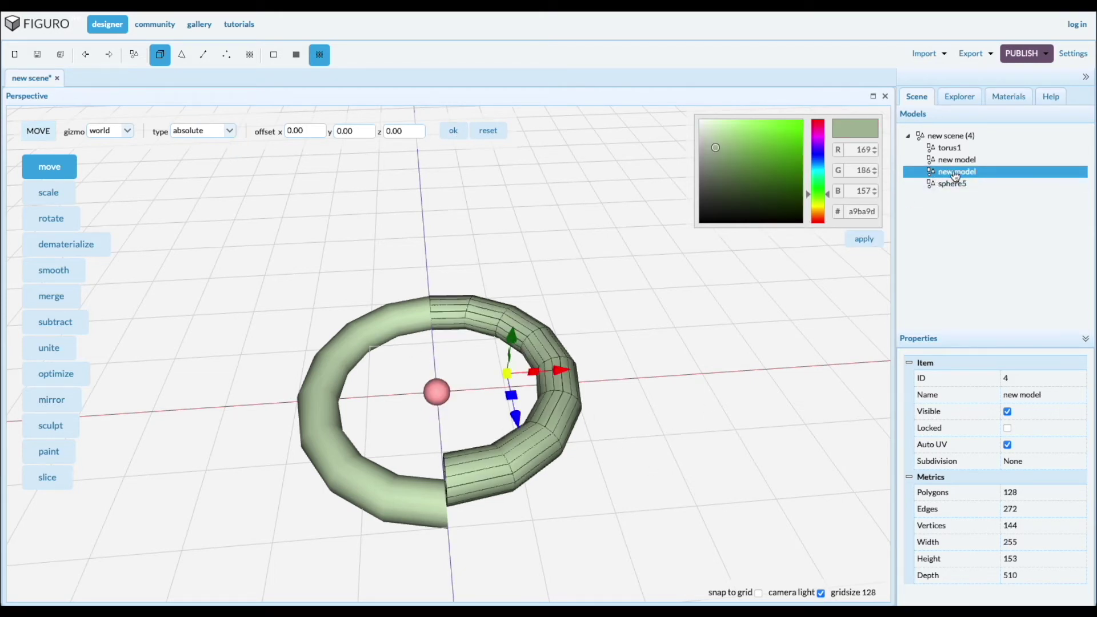
pyautogui.moveTo(956, 175); pyautogui.dragTo(952, 185)
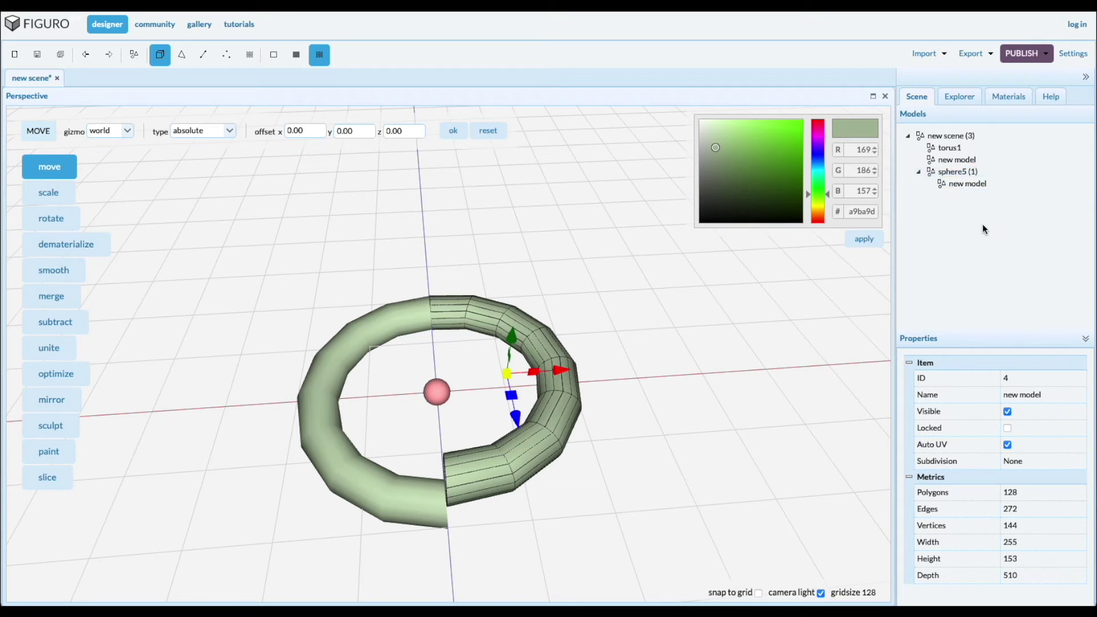
pyautogui.click(960, 173)
pyautogui.moveTo(780, 450); pyautogui.dragTo(778, 440)
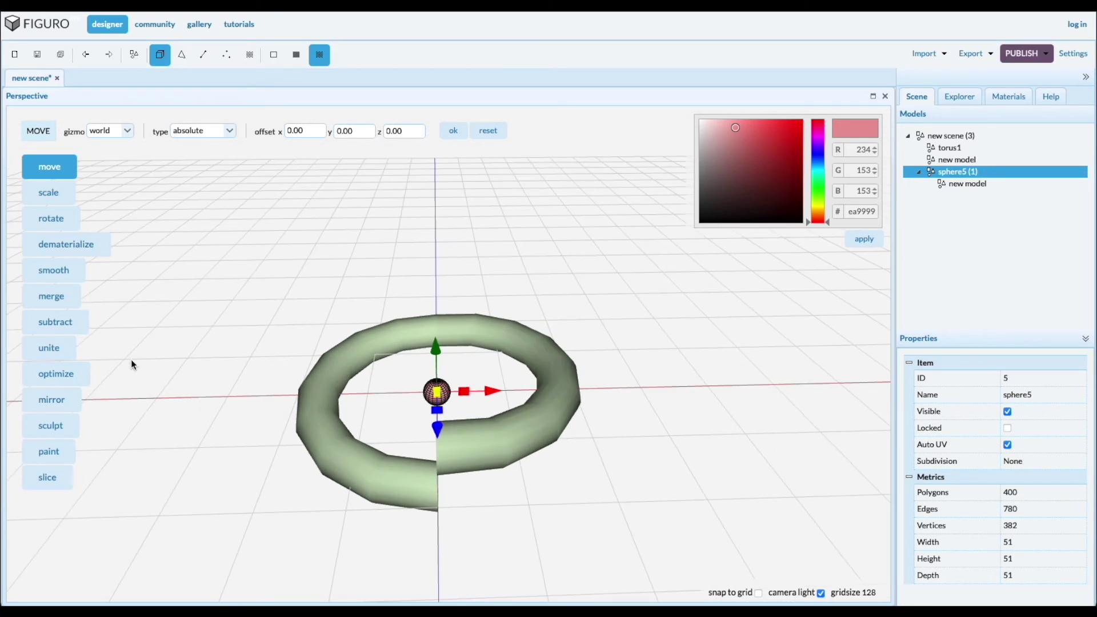
pyautogui.click(52, 218)
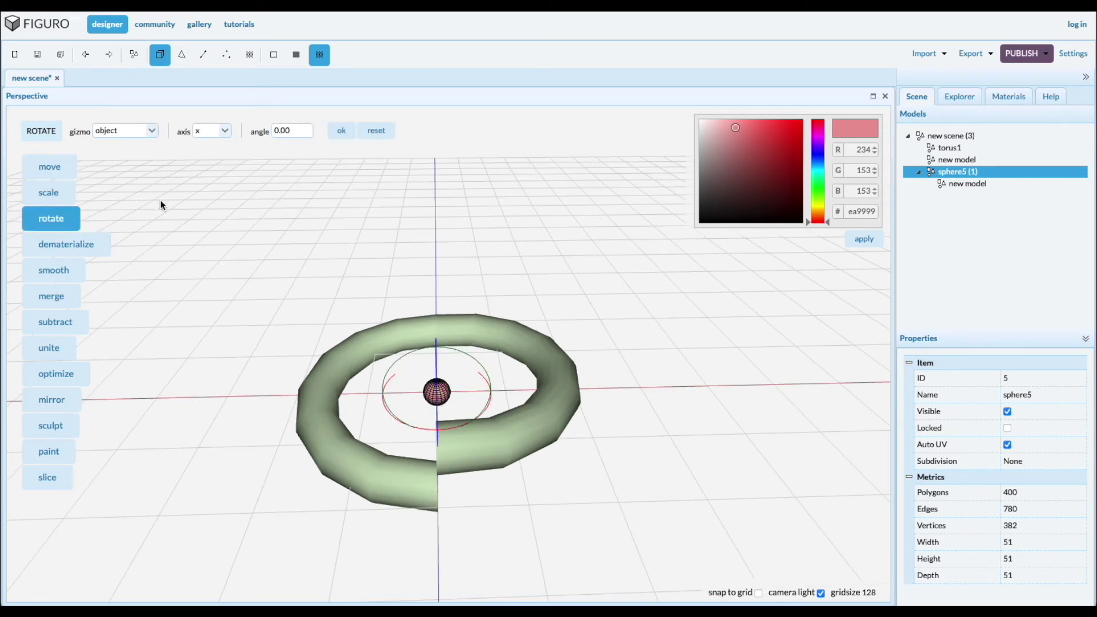
# Rotate sphere5 and its child coil 180 degrees about the Y axis.
pyautogui.click(224, 135)
pyautogui.click(208, 159)
pyautogui.click(306, 132)
pyautogui.write('180')
pyautogui.click(337, 136)
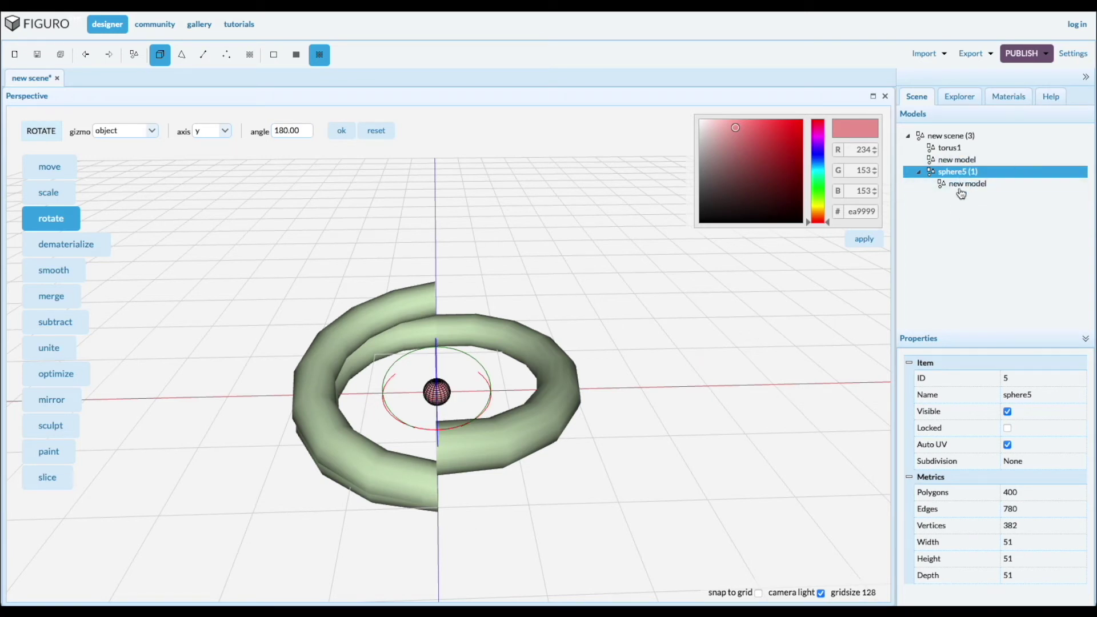
# Move the duplicated coil back to top level and delete sphere5.
pyautogui.click(966, 186)
pyautogui.moveTo(966, 188); pyautogui.dragTo(962, 148)
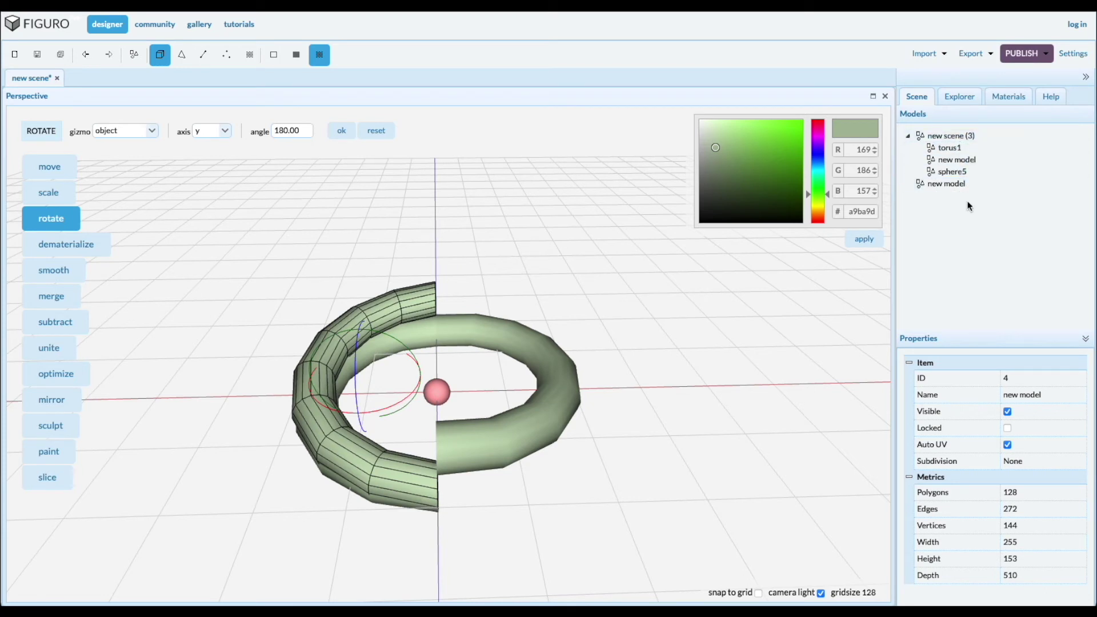
pyautogui.click(955, 172)
pyautogui.rightClick(961, 171)
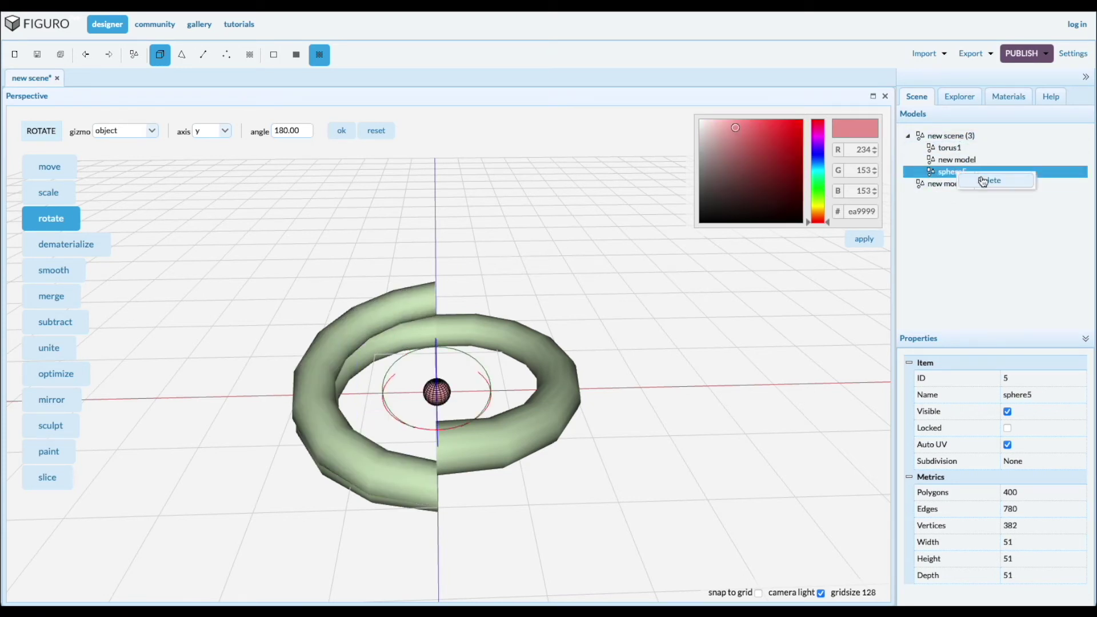
pyautogui.click(978, 180)
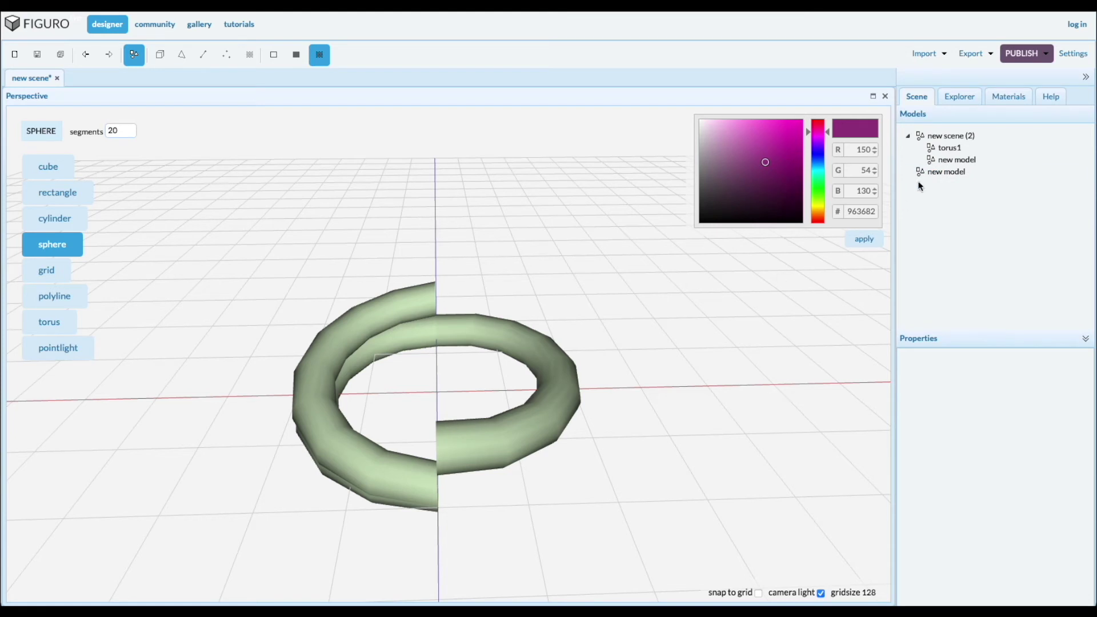
# Move the rotated half torus up by a relative y offset of 80.
pyautogui.click(960, 173)
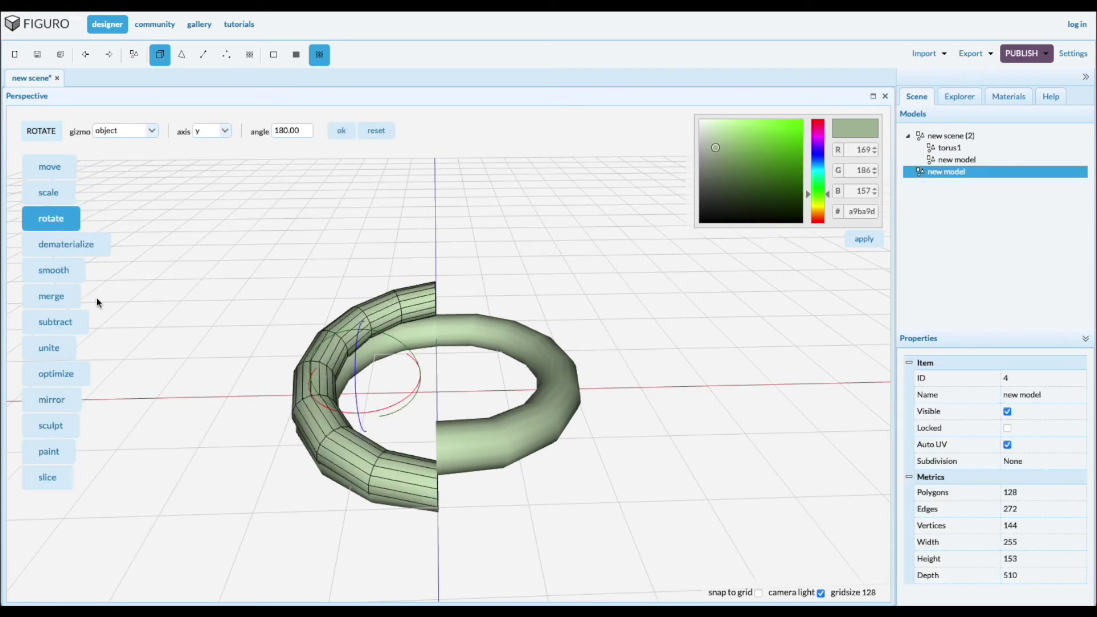
pyautogui.click(49, 166)
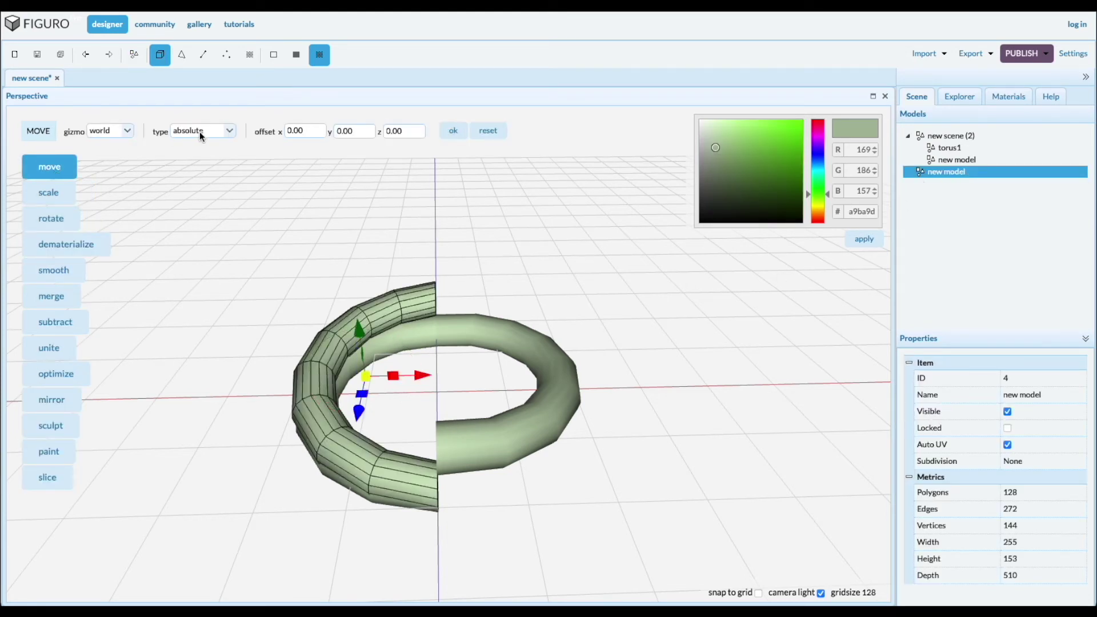
pyautogui.click(227, 133)
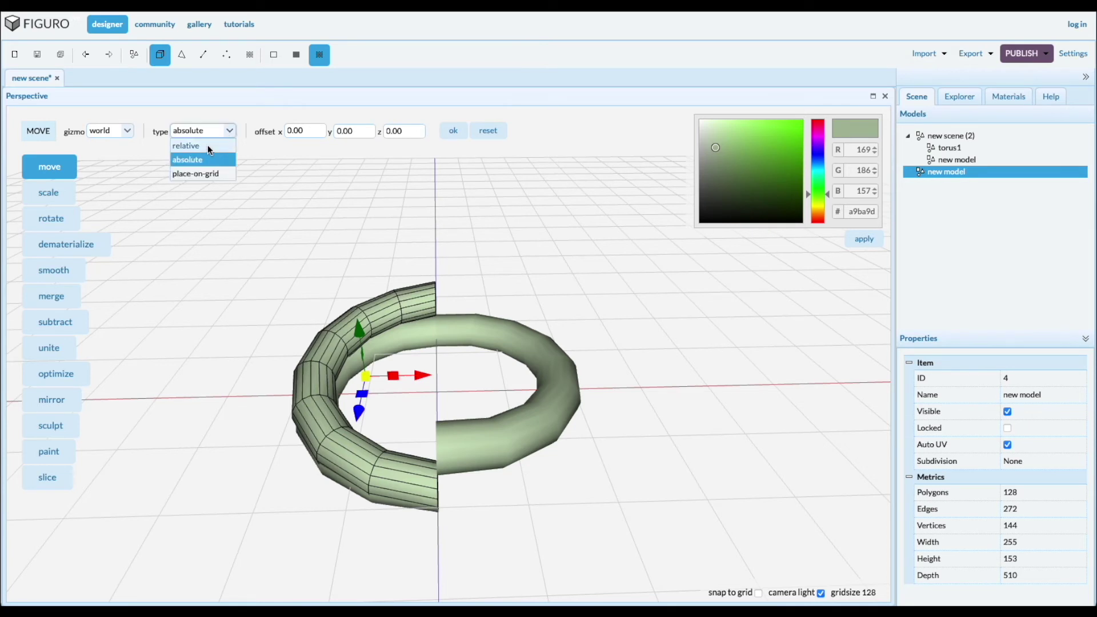
pyautogui.click(207, 146)
pyautogui.click(360, 132)
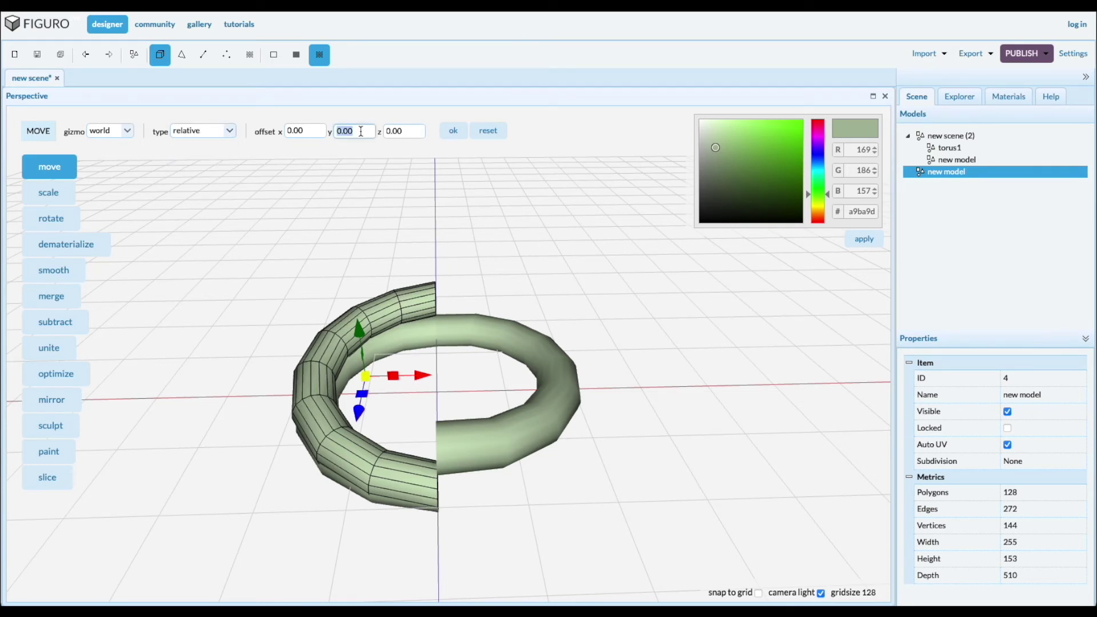
pyautogui.write('80')
pyautogui.click(453, 136)
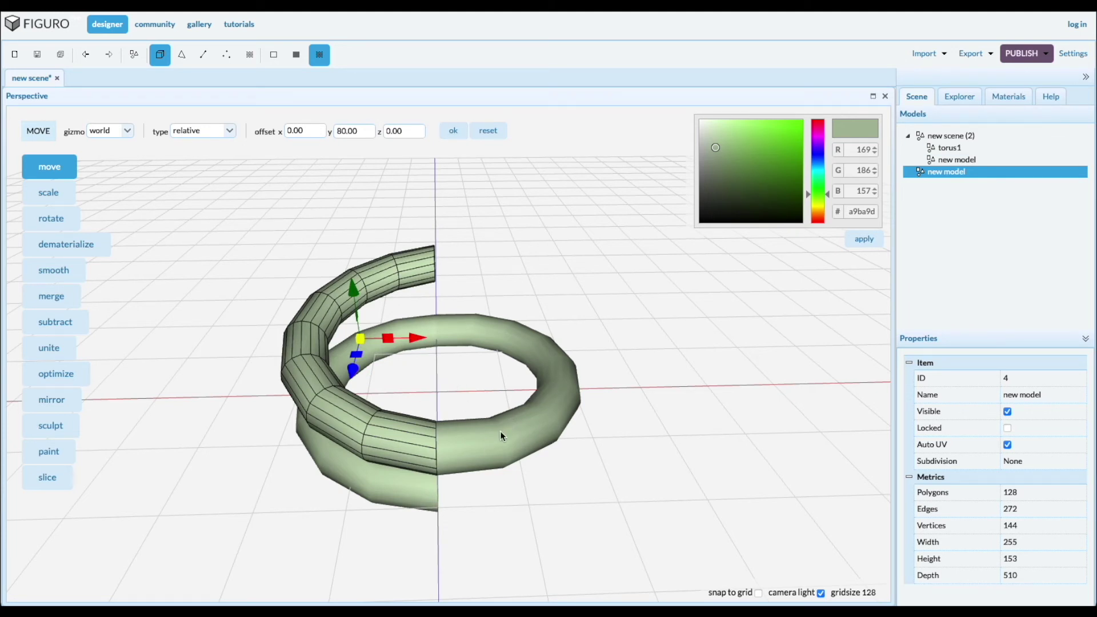
# Merge the raised half torus with the lower half into one 256-polygon coil model.
pyautogui.keyDown('shift'); pyautogui.click(483, 443); pyautogui.keyUp('shift')
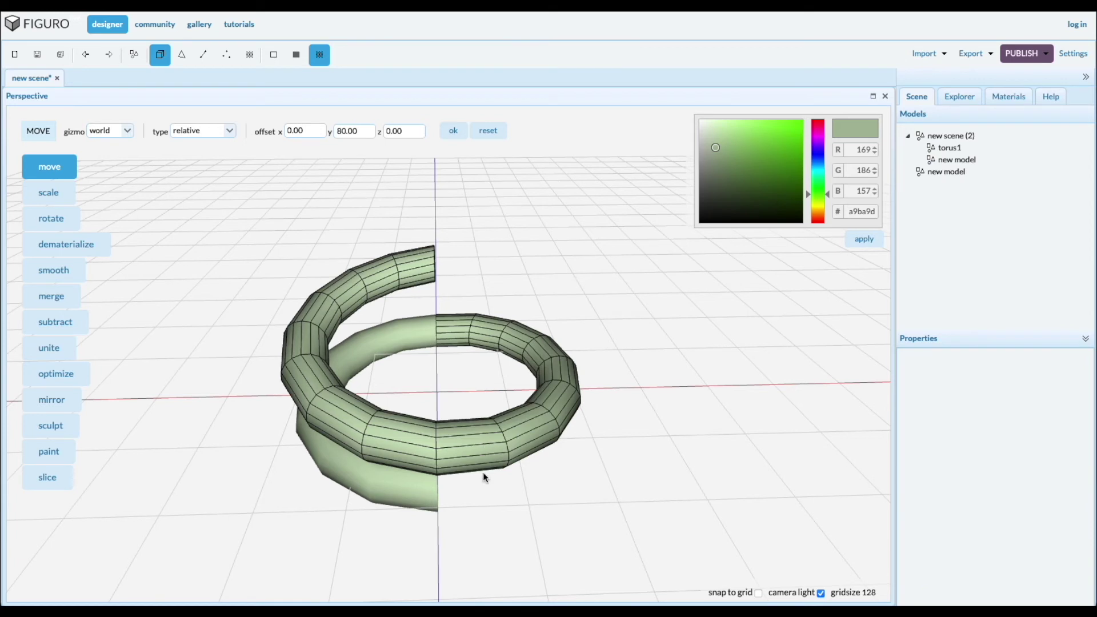
pyautogui.click(51, 298)
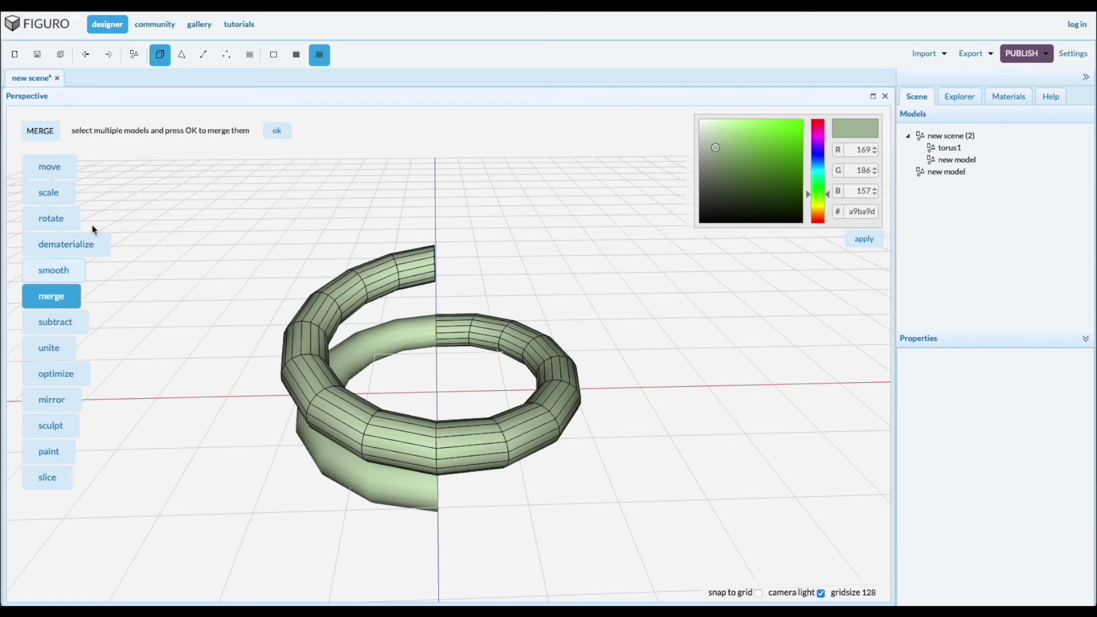
pyautogui.click(280, 131)
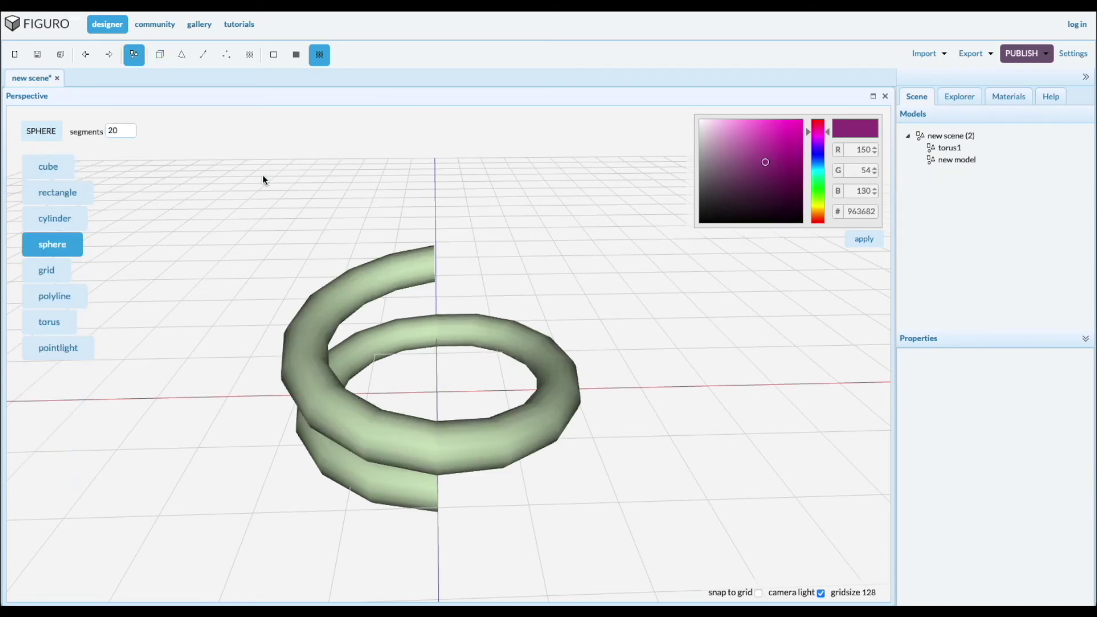
pyautogui.click(958, 161)
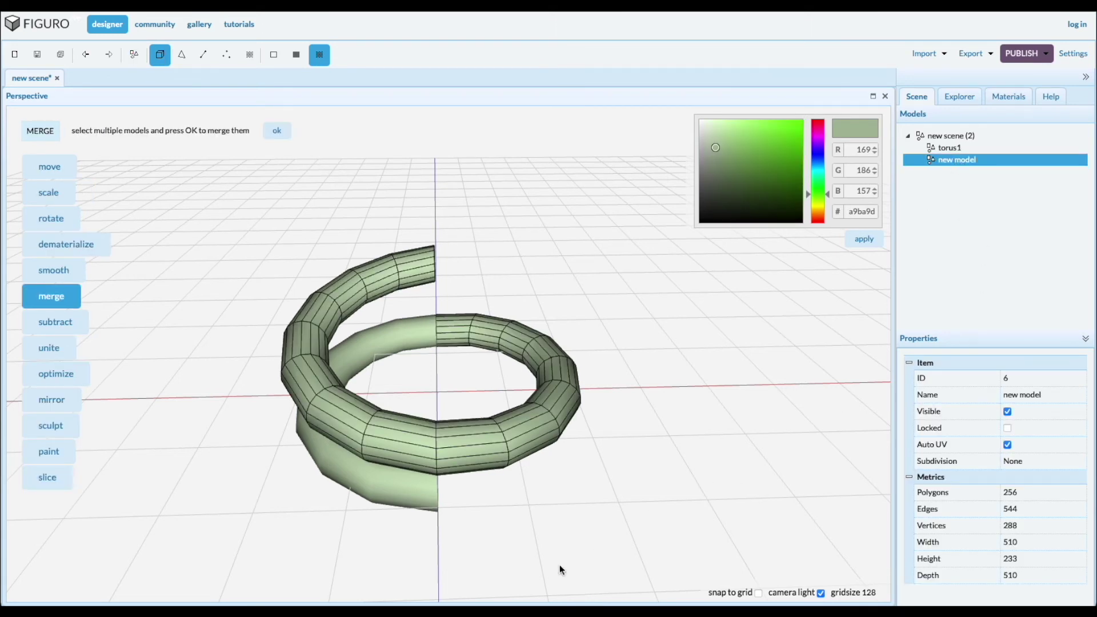
pyautogui.scroll(-3, 427, 336)
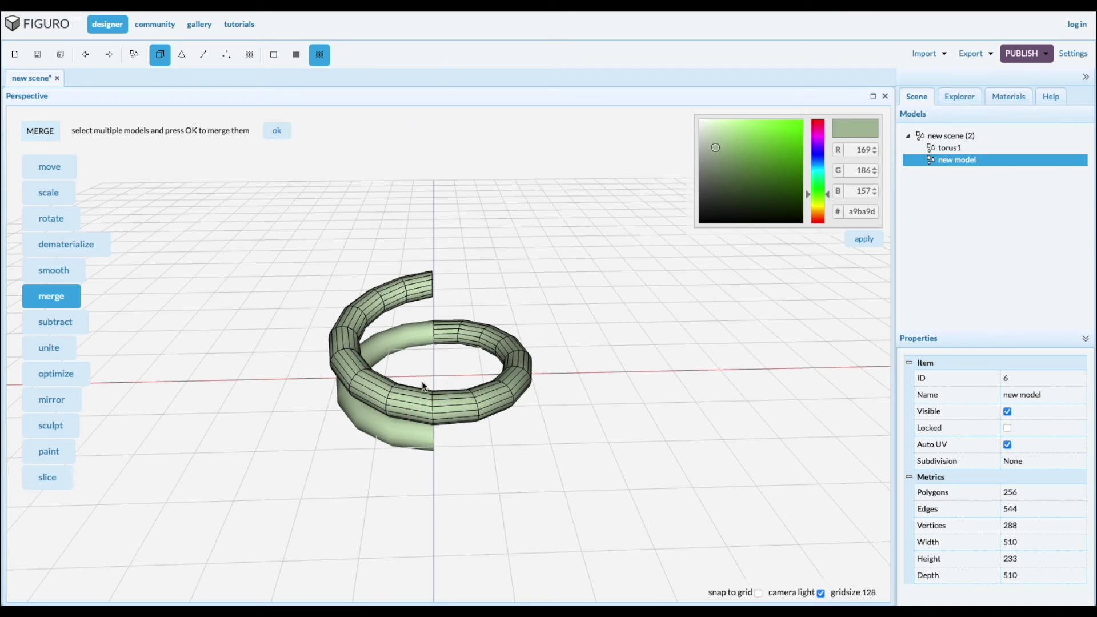
# Duplicate the merged coil and raise the copy by 80 units.
pyautogui.click(443, 412)
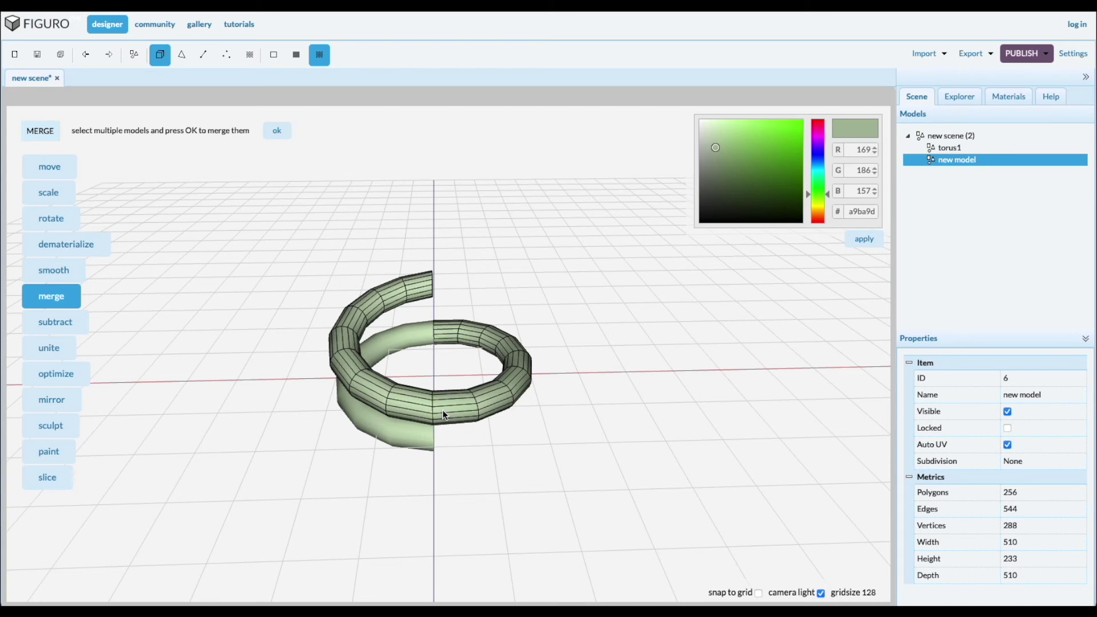
pyautogui.click(443, 412)
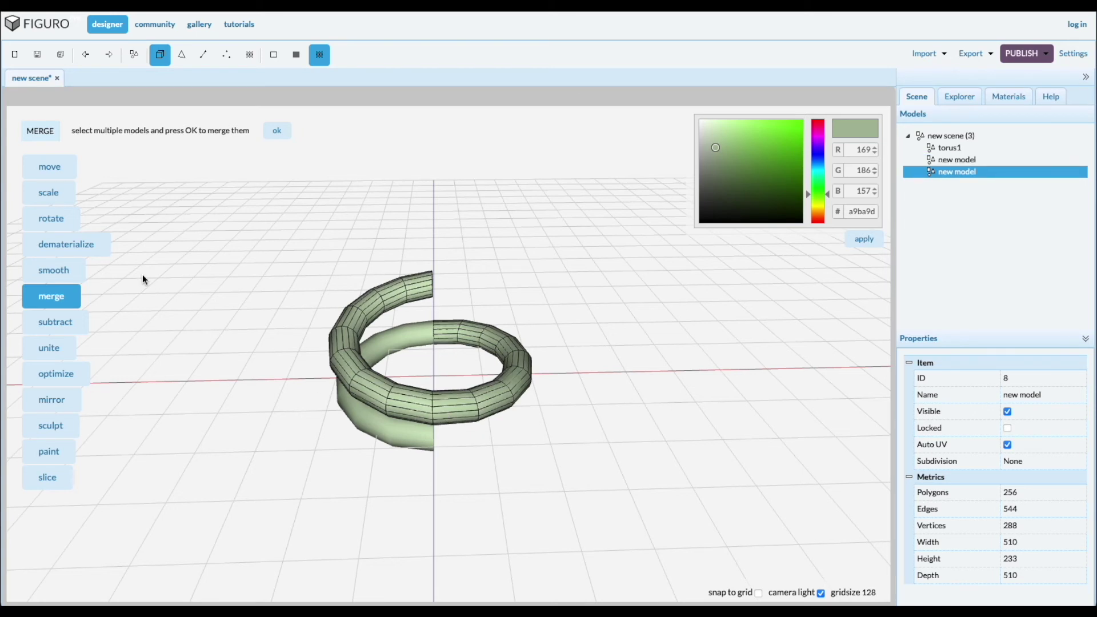
pyautogui.click(49, 167)
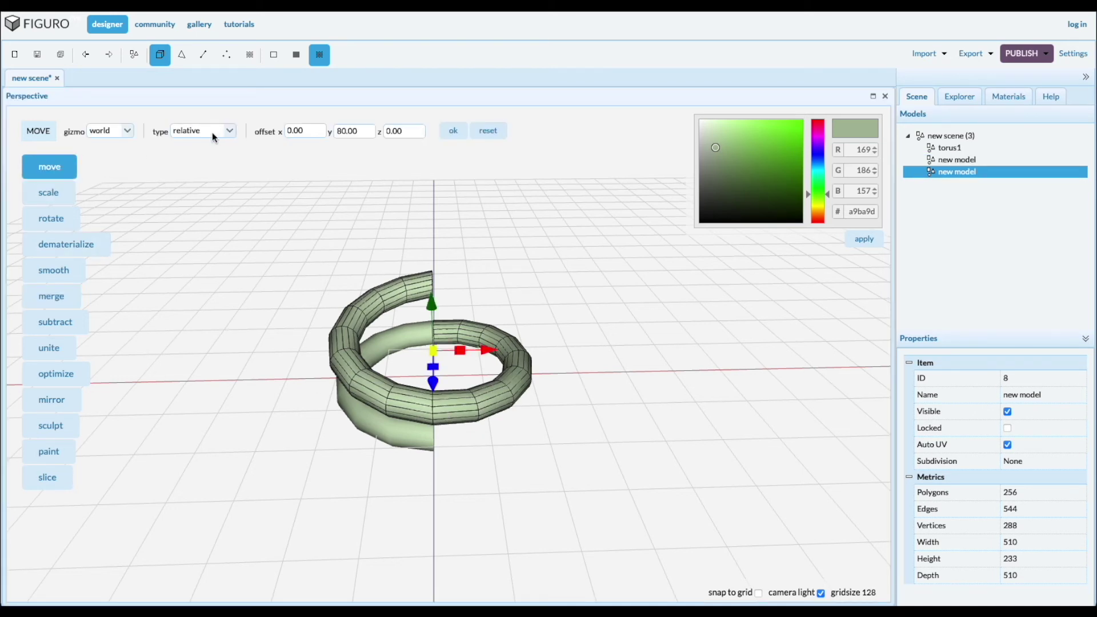
pyautogui.click(451, 131)
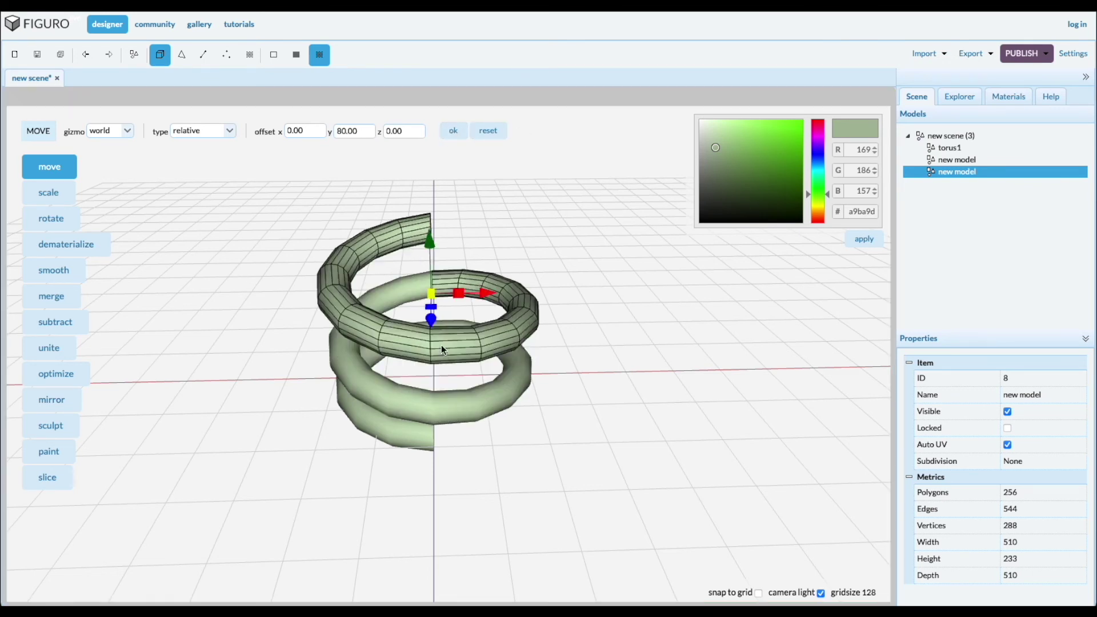
# Add two more coil duplicates with Ctrl+D, each raised another 80 units.
pyautogui.hotkey('ctrl', 'd')
pyautogui.click(454, 133)
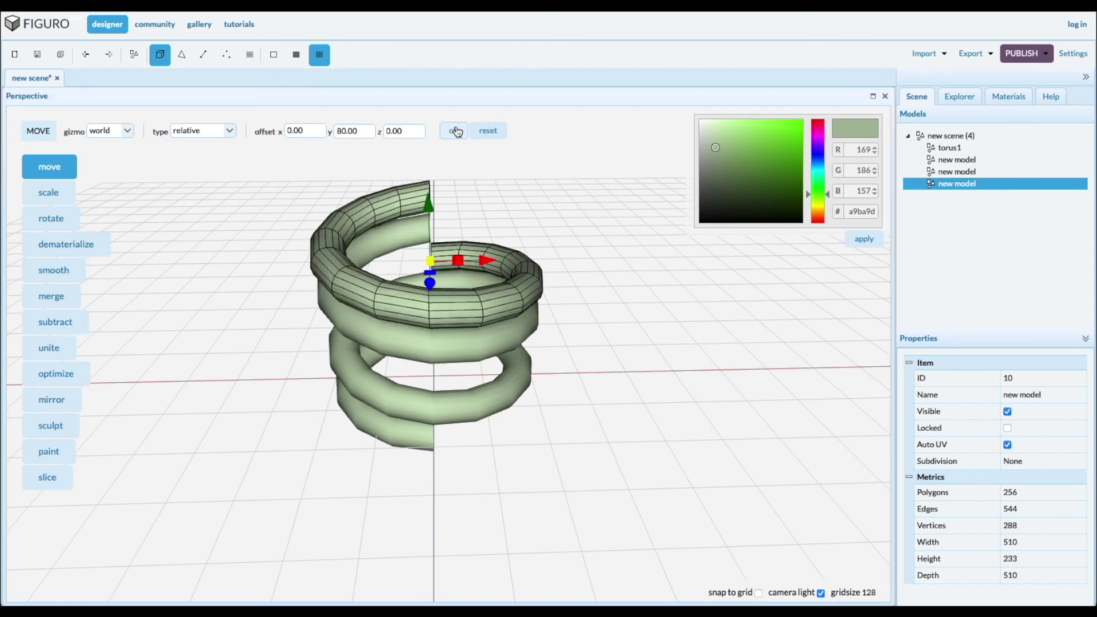
pyautogui.click(453, 262)
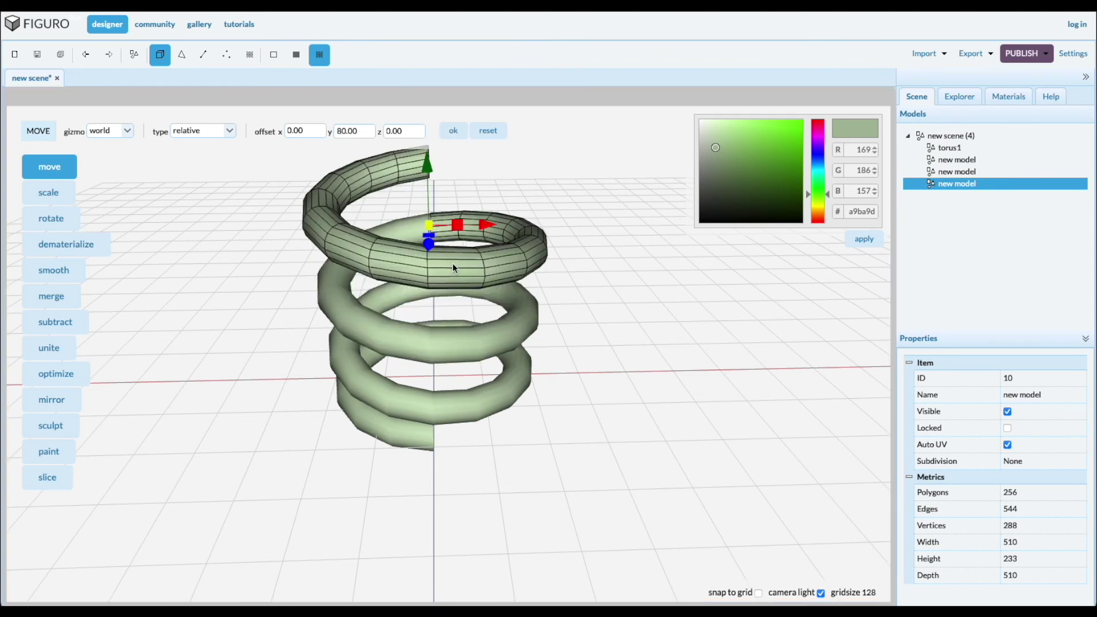
pyautogui.hotkey('ctrl', 'd')
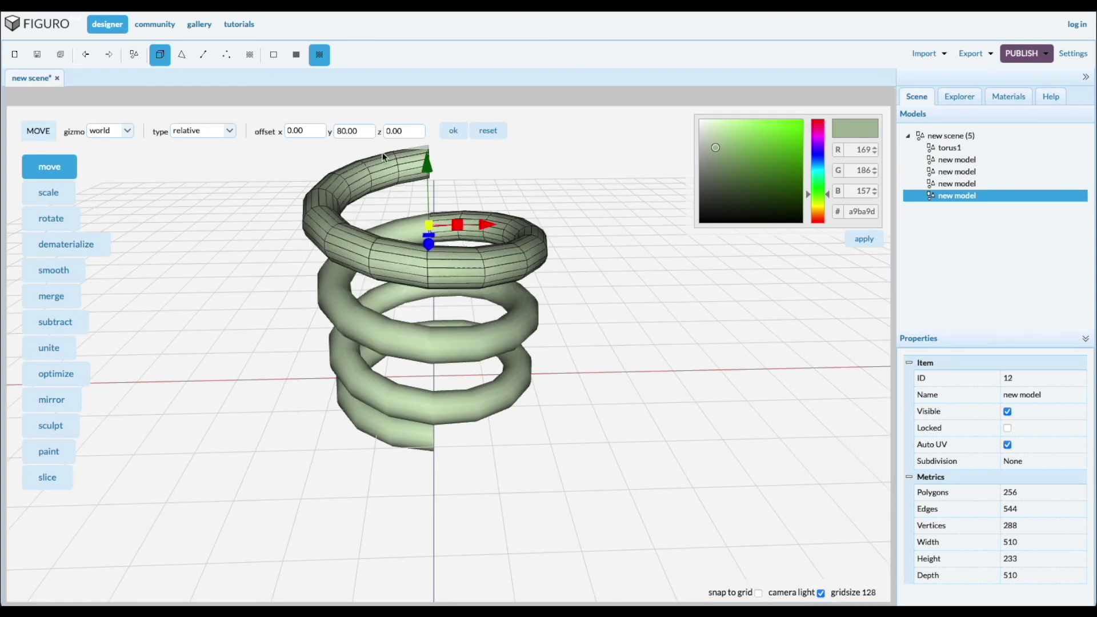
pyautogui.click(454, 131)
pyautogui.scroll(-3, 421, 293)
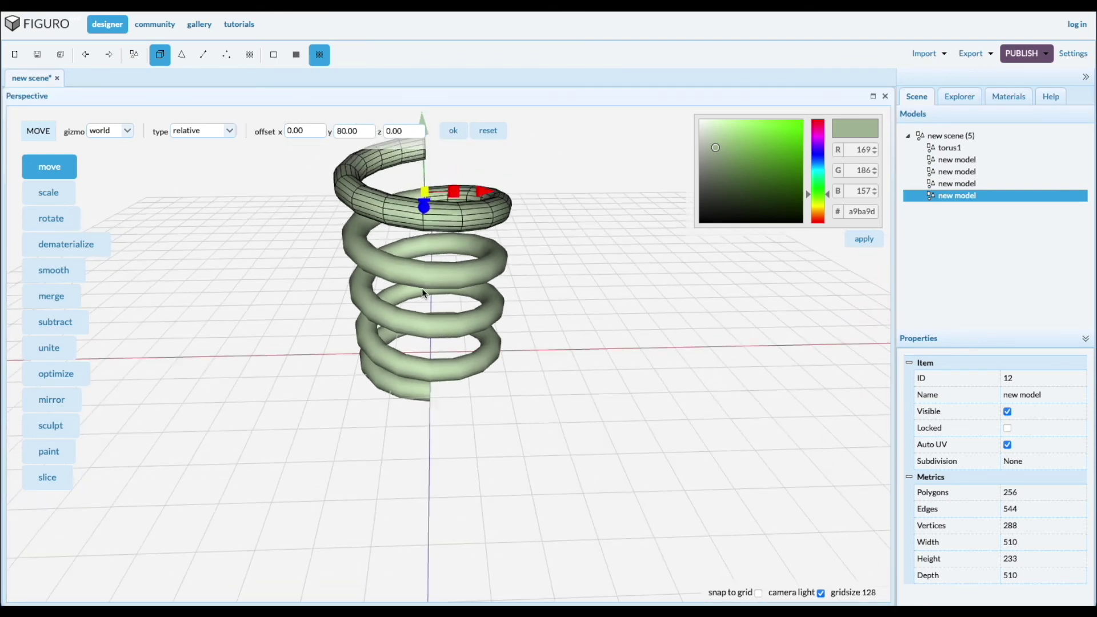
pyautogui.scroll(-2, 579, 341)
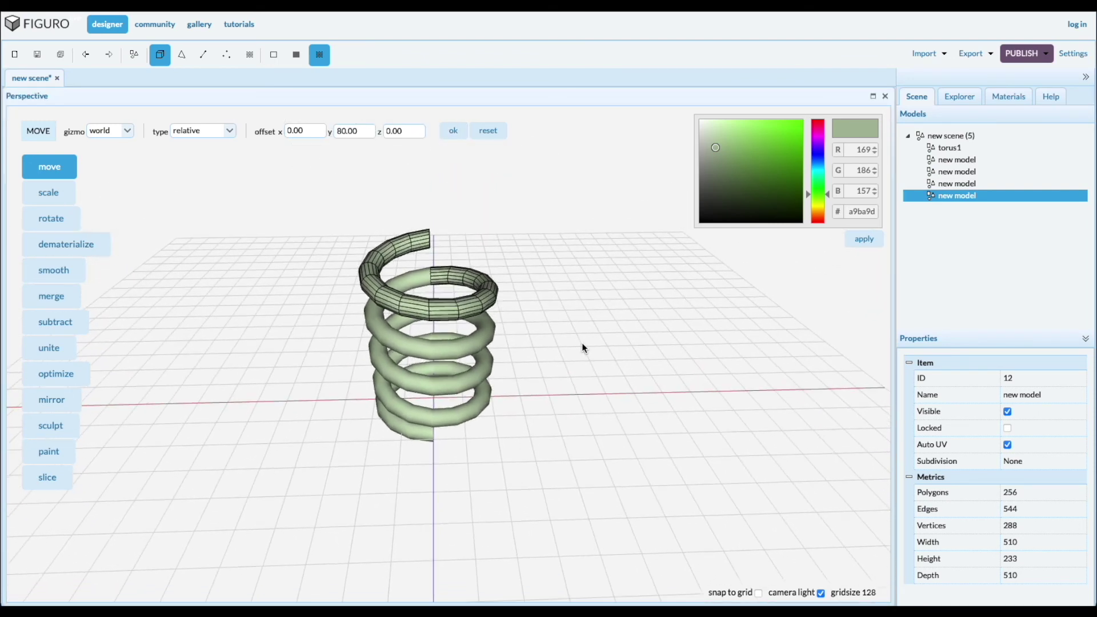
# Mirror the bottom half torus torus1 across the z axis.
pyautogui.click(948, 150)
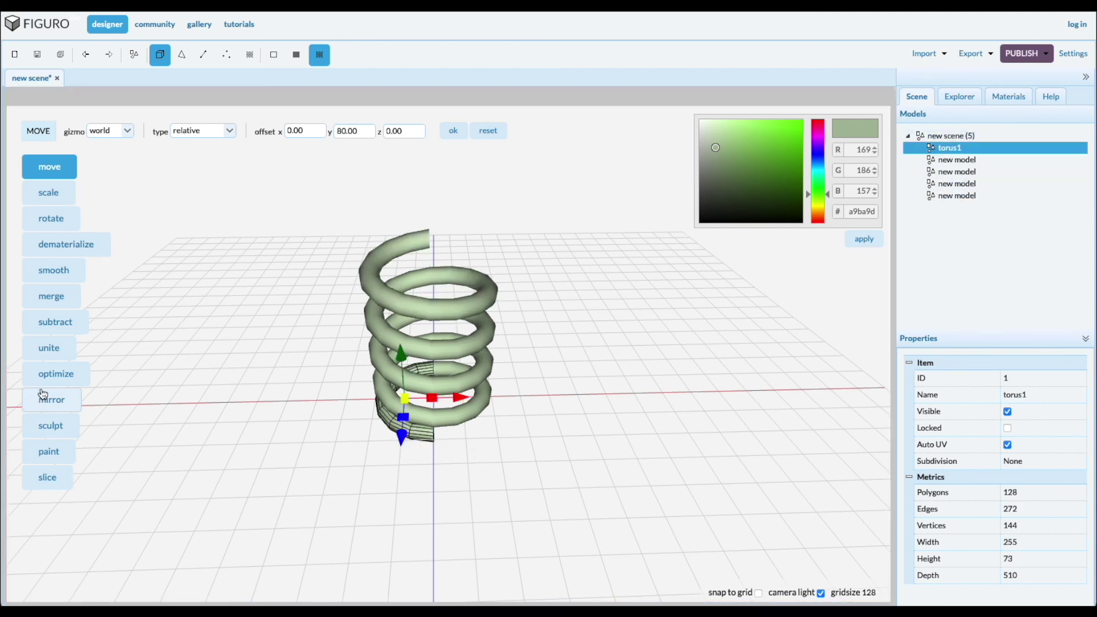
pyautogui.click(50, 407)
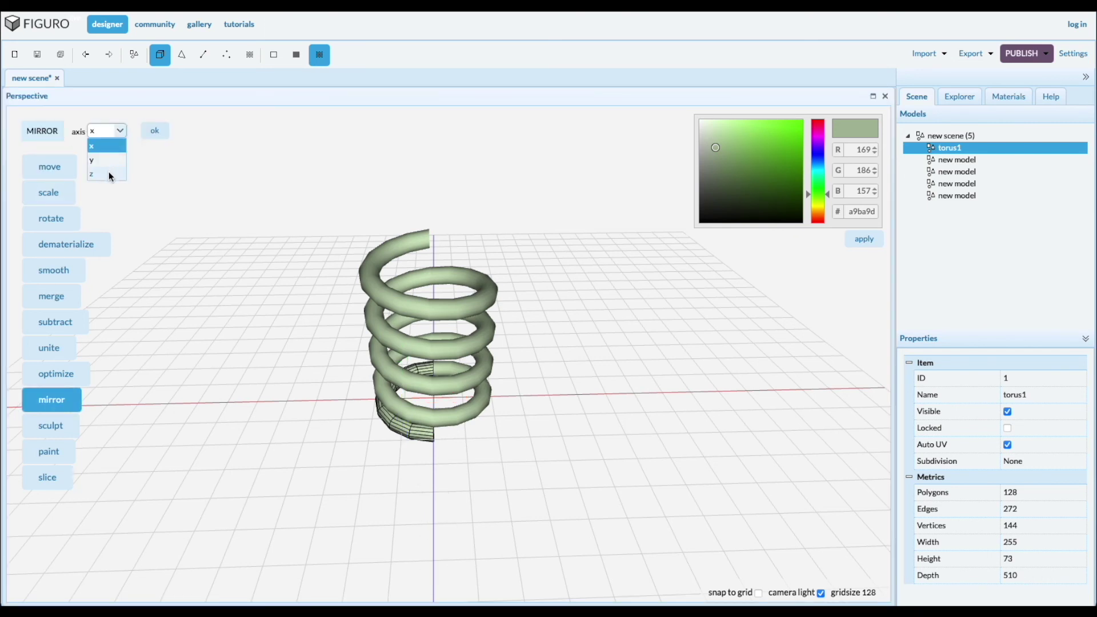
pyautogui.click(110, 174)
pyautogui.click(153, 131)
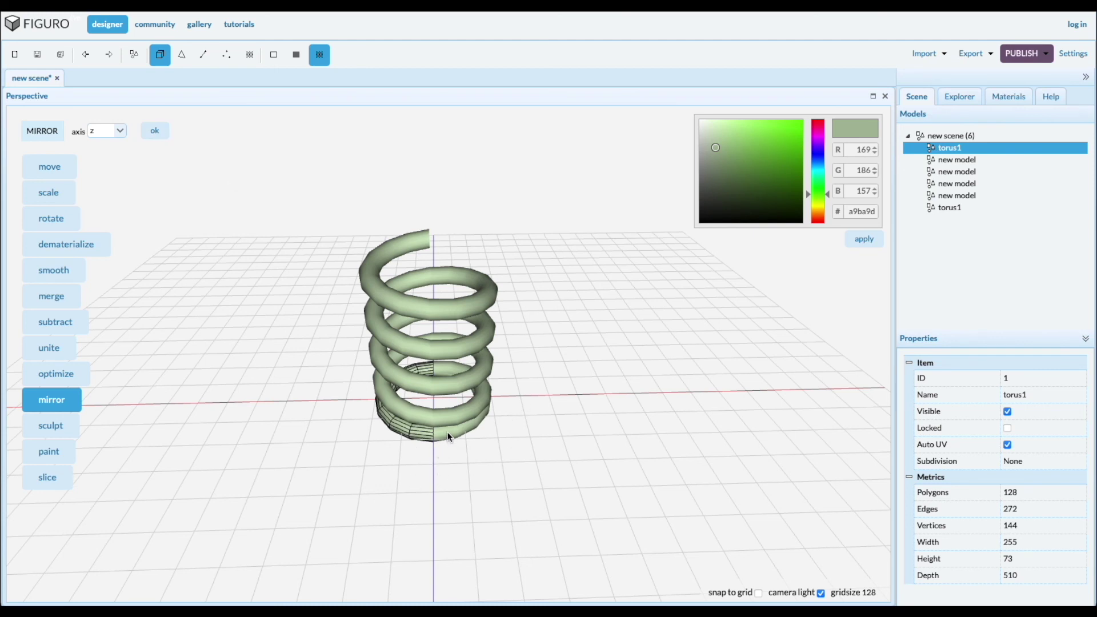
# Clear the selection and paste copies of the half tori into the view.
pyautogui.click(408, 469)
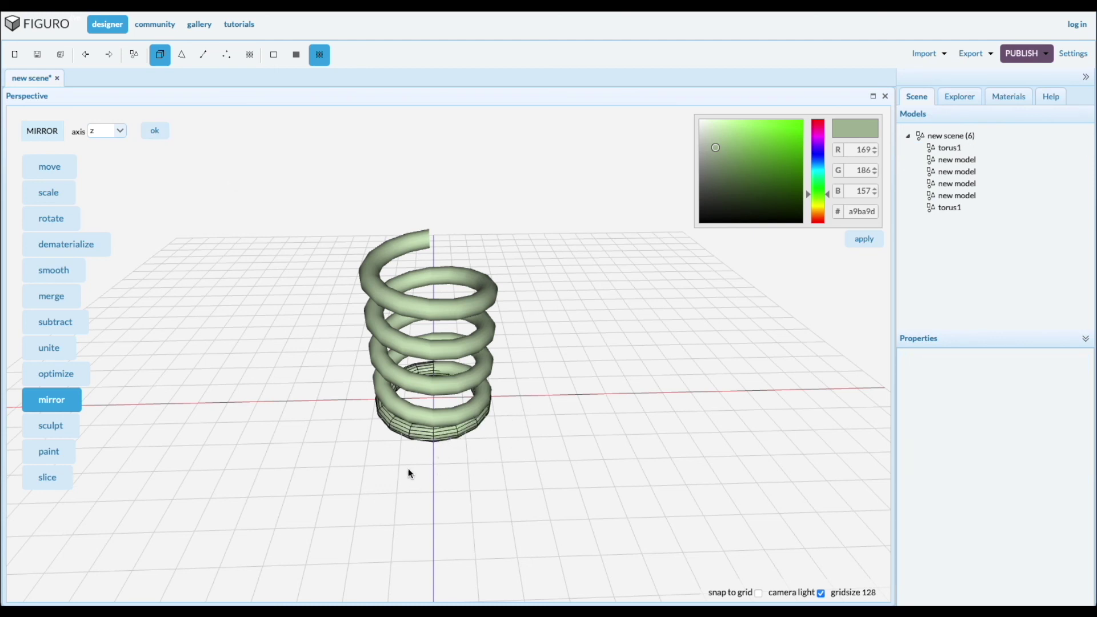
pyautogui.rightClick(563, 335)
pyautogui.click(652, 380)
pyautogui.rightClick(657, 368)
pyautogui.click(674, 460)
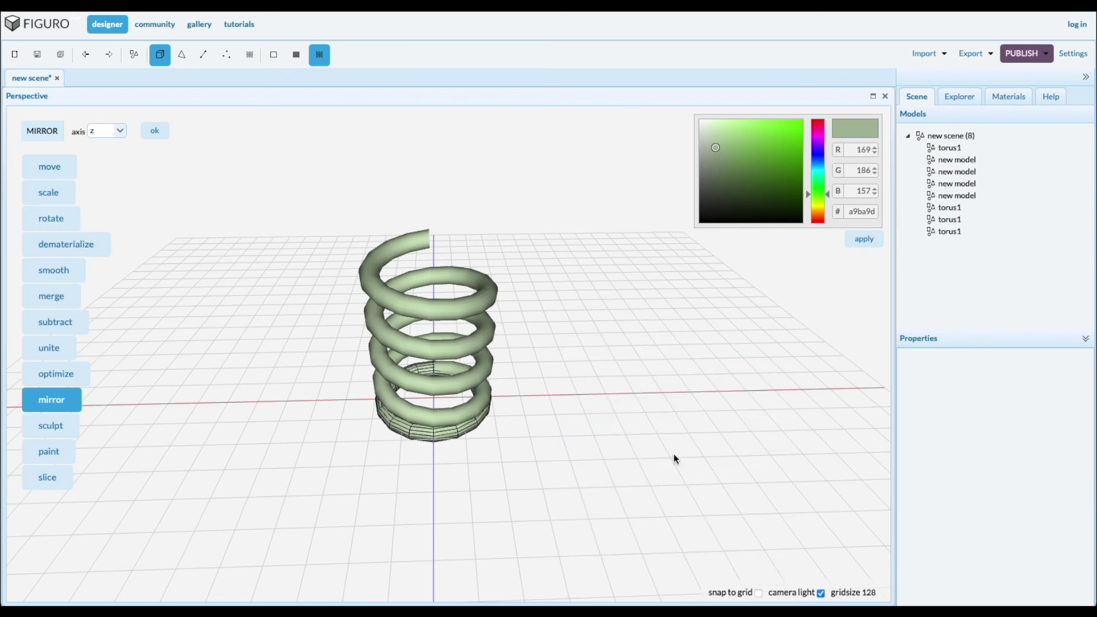
# Raise the pasted torus in four 80-unit steps to cap the spring's top.
pyautogui.click(51, 166)
pyautogui.click(456, 134)
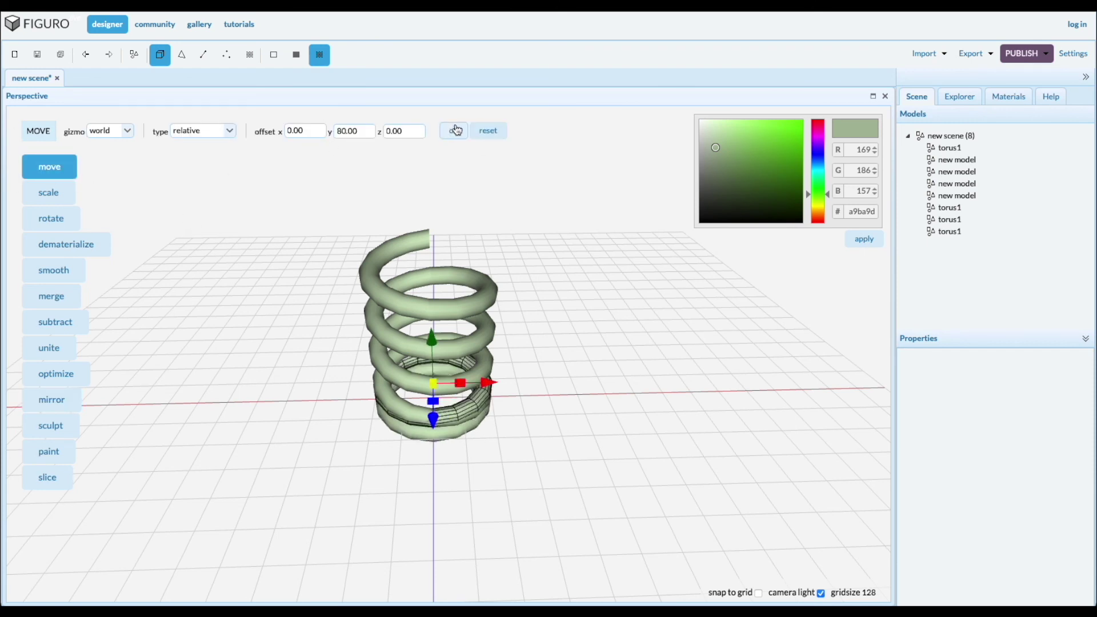
pyautogui.click(457, 131)
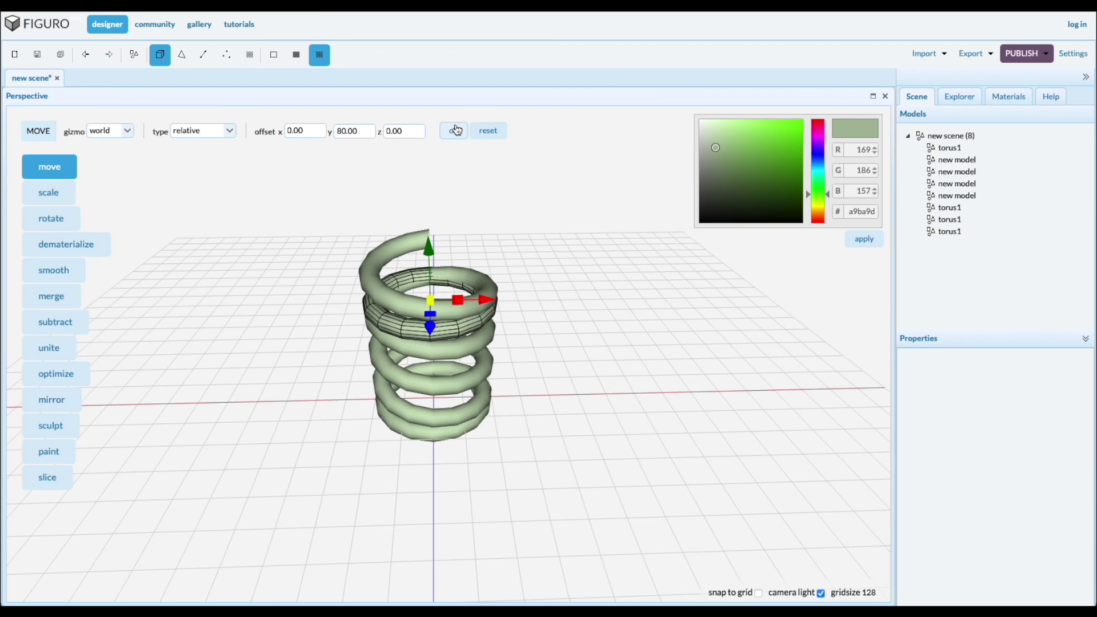
pyautogui.click(457, 131)
pyautogui.click(457, 130)
pyautogui.moveTo(567, 427); pyautogui.dragTo(574, 405)
pyautogui.click(710, 490)
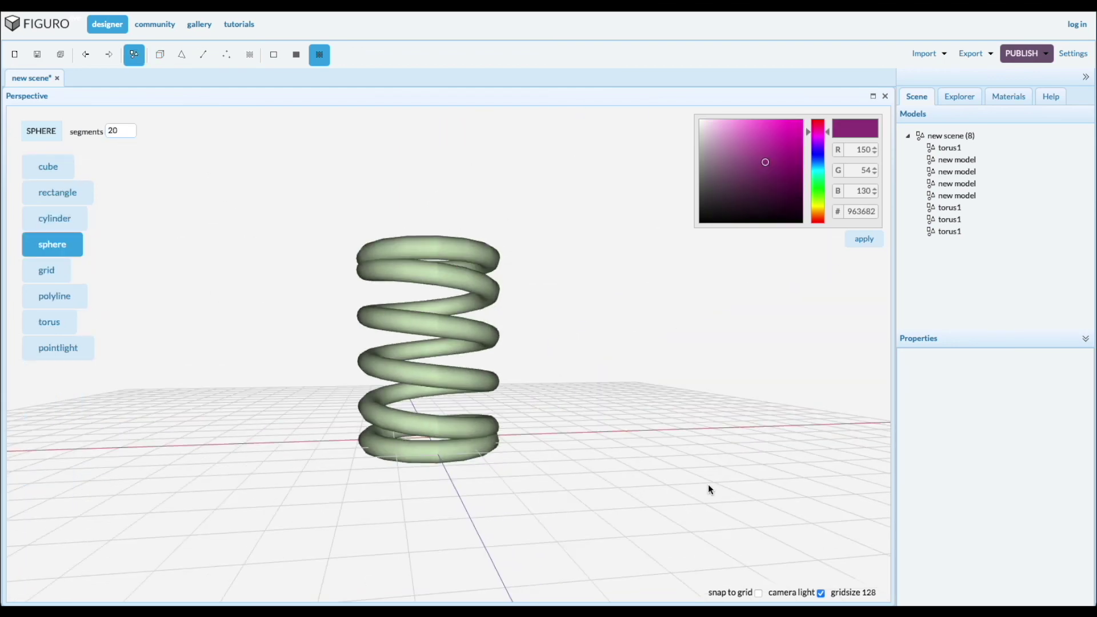
pyautogui.moveTo(654, 440)
pyautogui.mouseDown()
pyautogui.moveTo(633, 397)
pyautogui.moveTo(639, 428)
pyautogui.mouseUp()
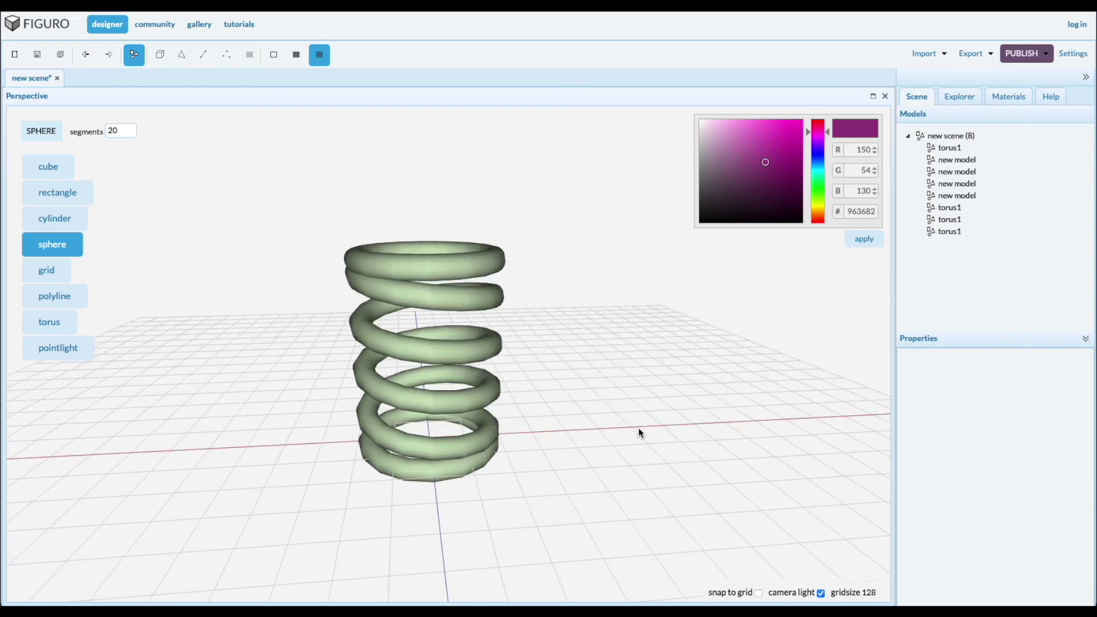